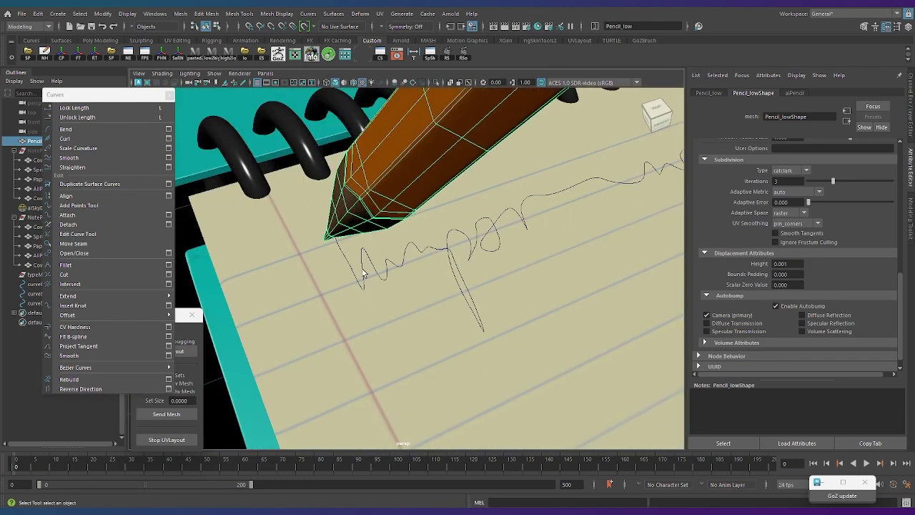
Step: Attach the pencil to the handwriting curve as a motion path, stopping playback at frame 21
left_click(304, 13)
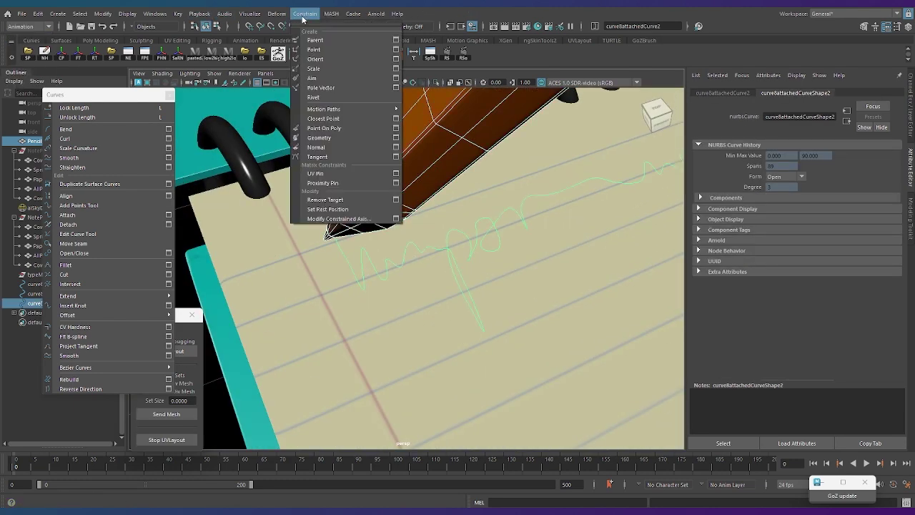
left_click(354, 22)
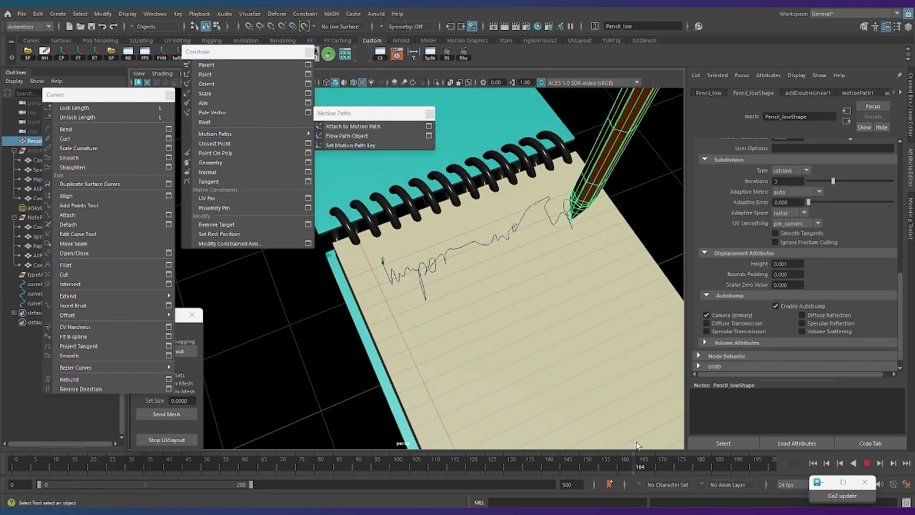
left_click(867, 465)
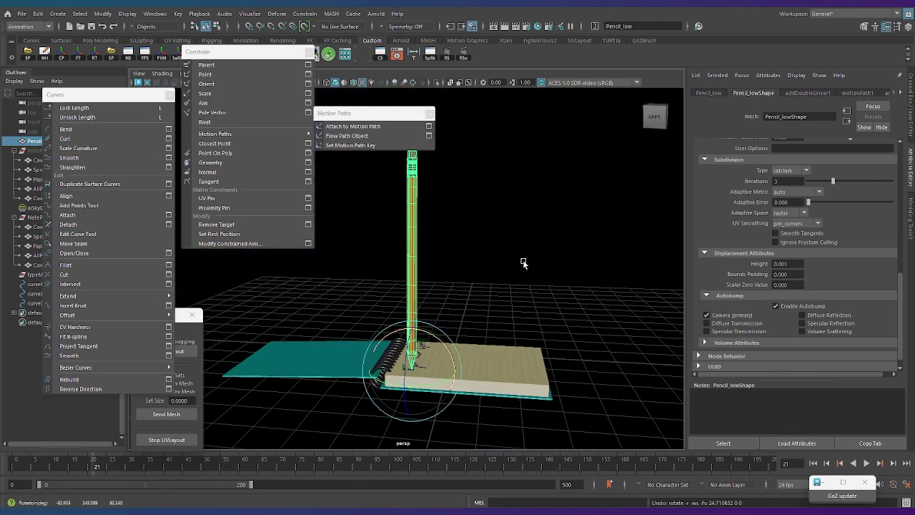
left_click(524, 263)
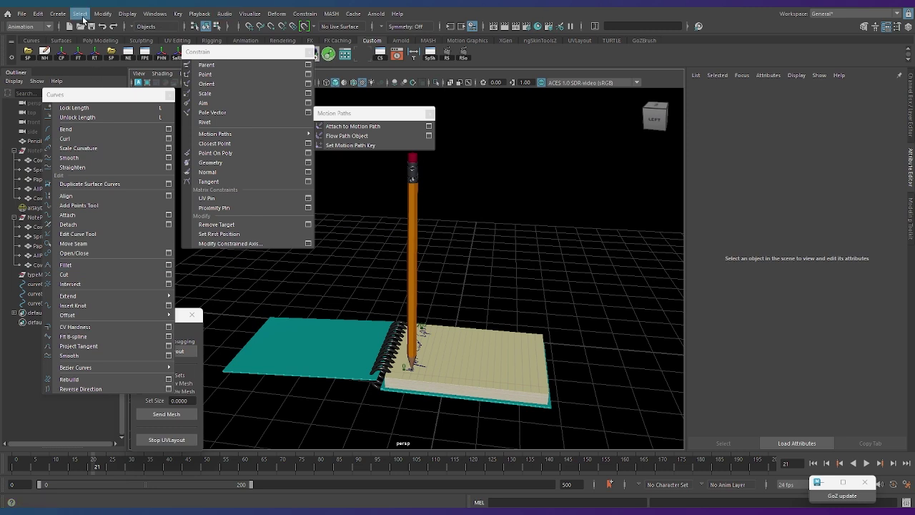
Step: Create a NURBS circle, snap it to the pencil with a parent constraint, then delete that constraint
left_click(58, 14)
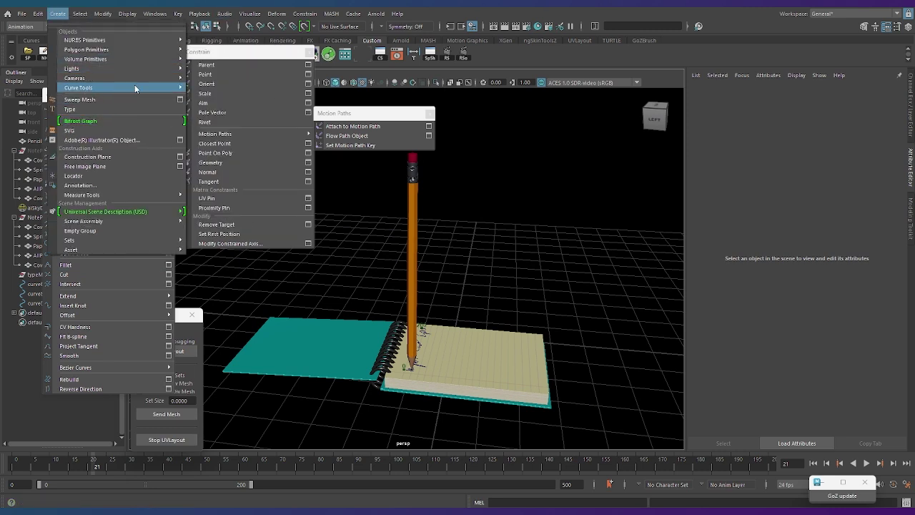
mouse_move(107, 40)
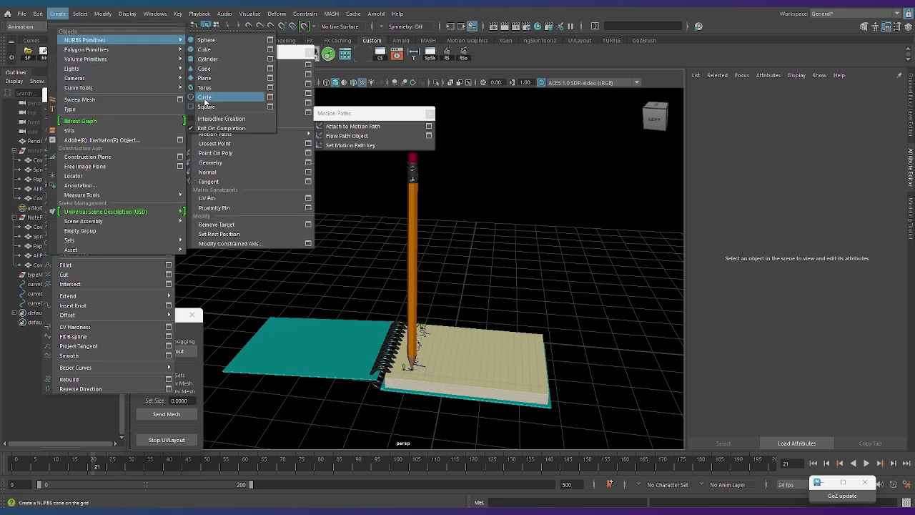
left_click(204, 97)
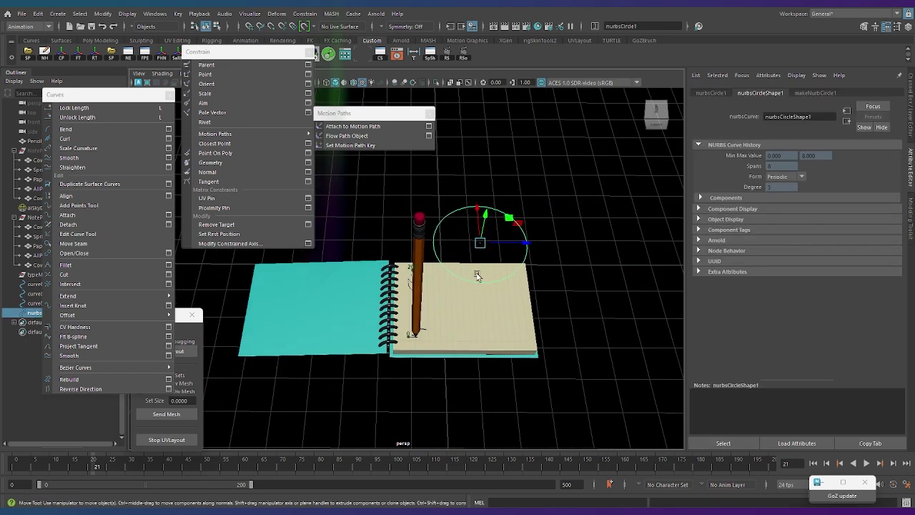
left_click(308, 65)
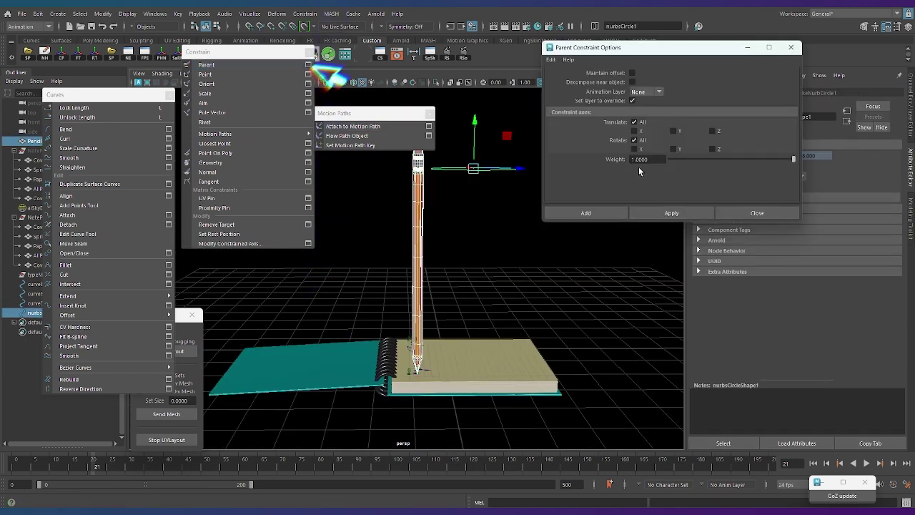
left_click(661, 214)
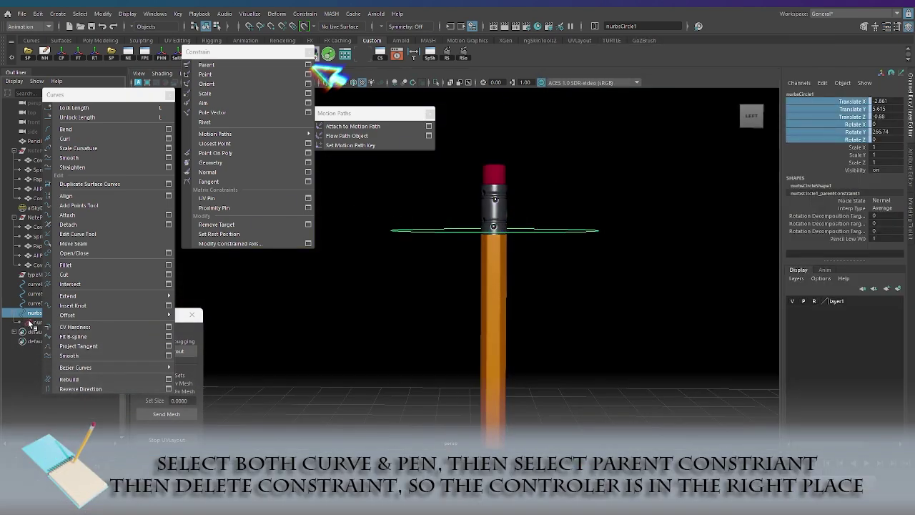
key("Delete")
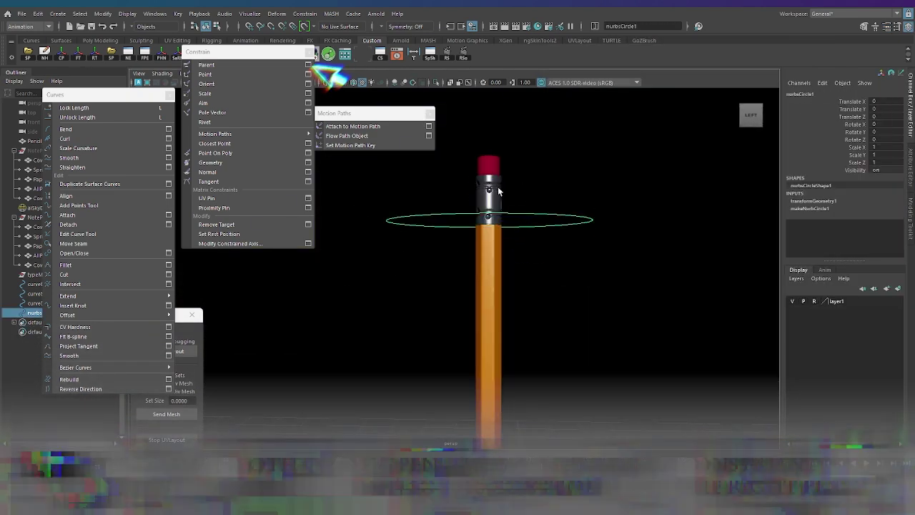
left_click(472, 188)
Step: Aim-constrain the pencil to the circle, then play the timeline to check its tilt along the path
left_click(492, 233, "shift")
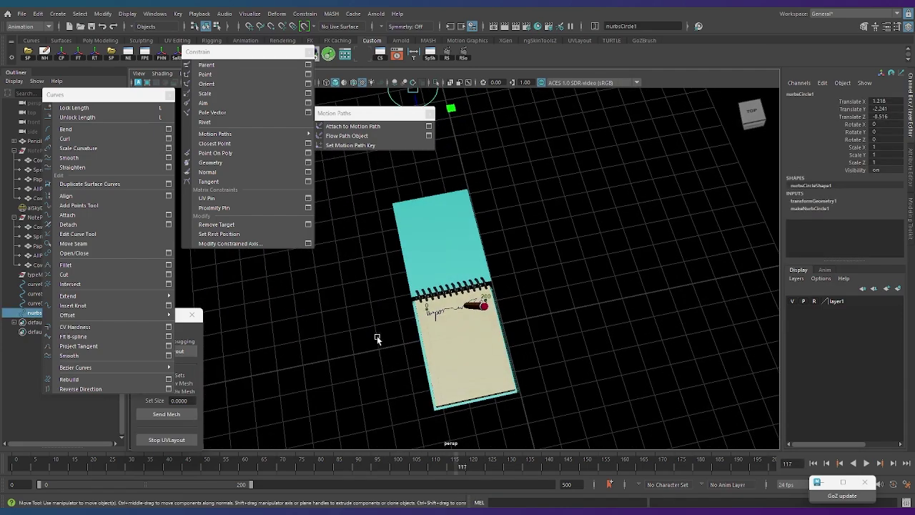
left_click_drag(204, 468, 177, 466)
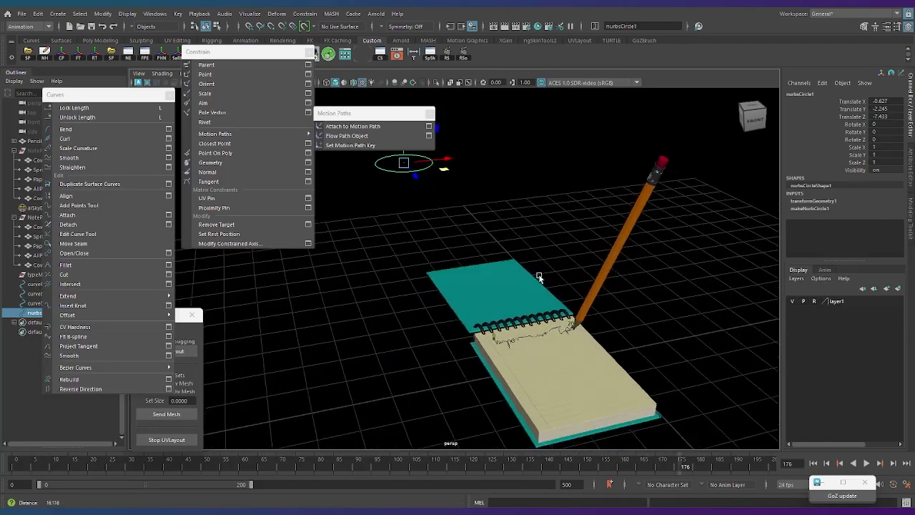
key("alt+v")
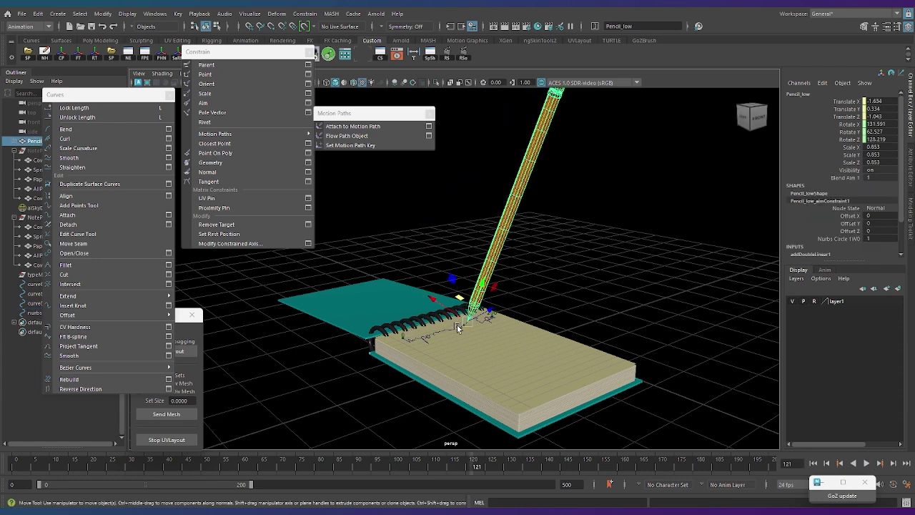
key("Escape")
left_click(468, 311)
left_click(504, 225)
scroll(872, 236, "down", 2)
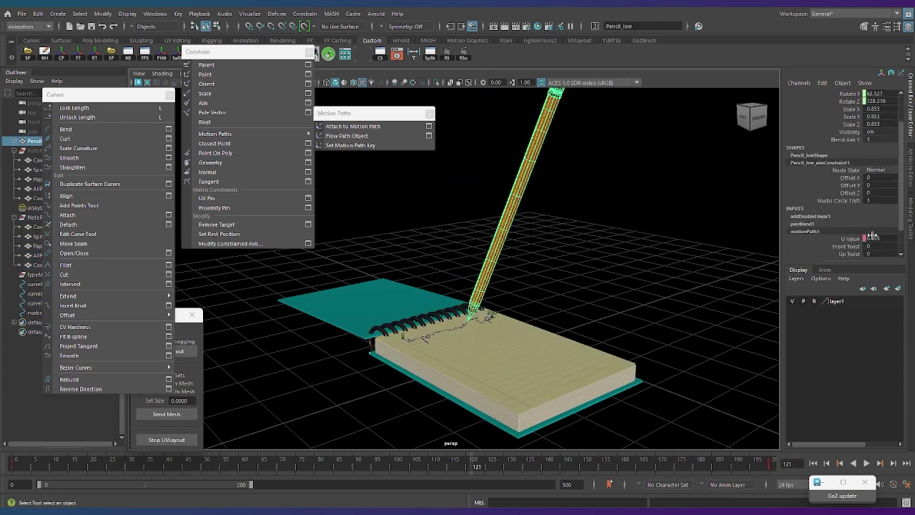
left_click_drag(770, 466, 765, 467)
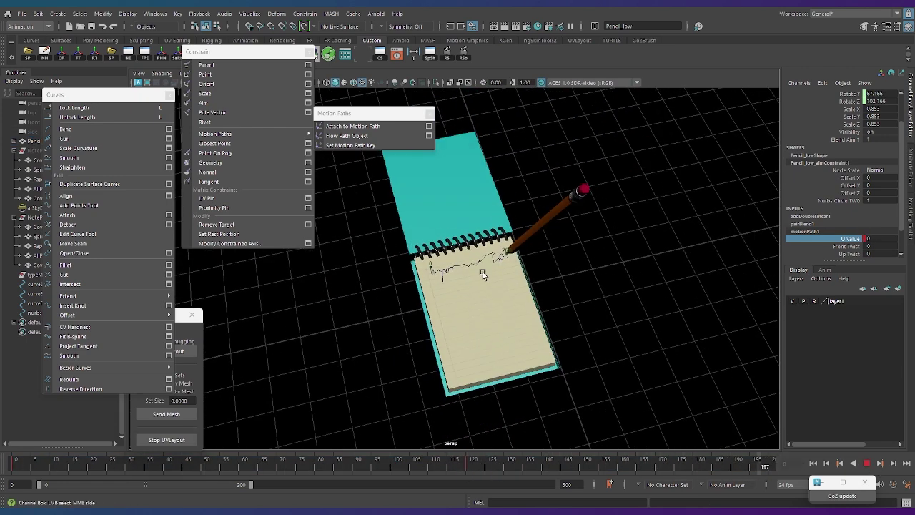
left_click(464, 270)
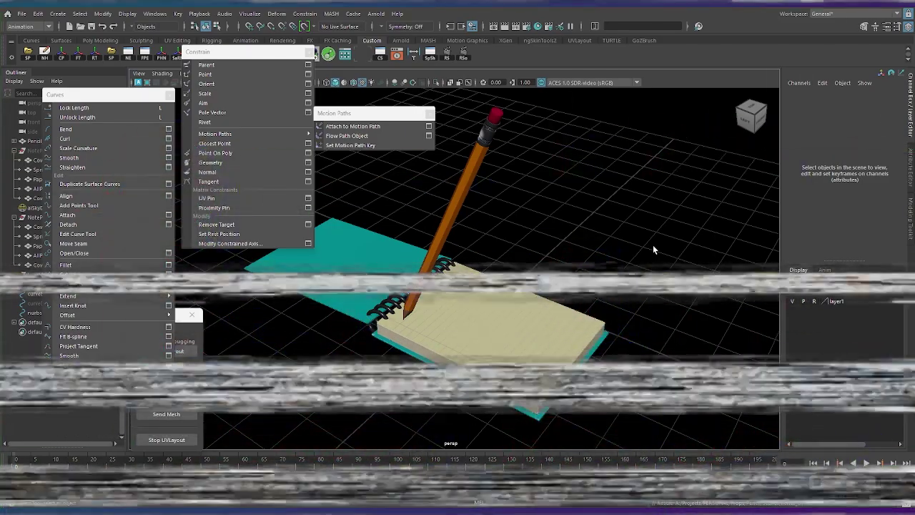
Step: Create a polygon sphere and scale it up to fill the view
right_click_drag(653, 250, 588, 252, "shift")
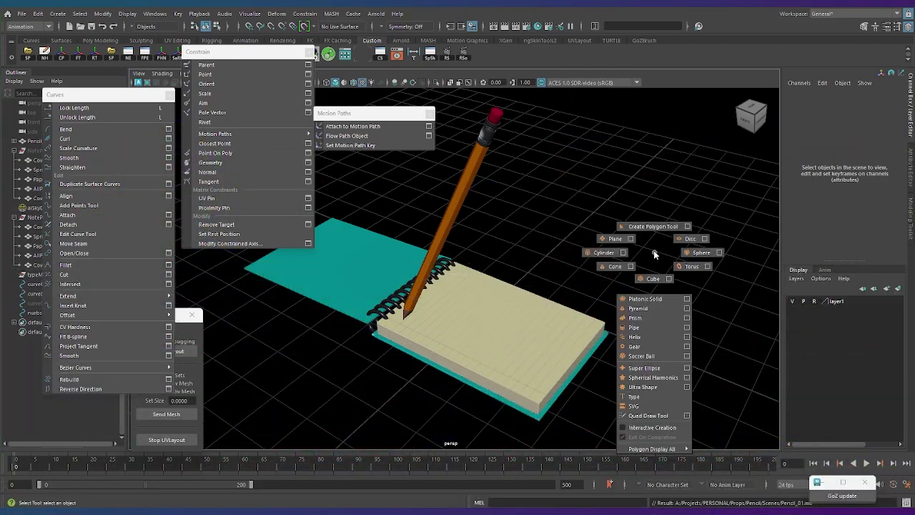
right_click_drag(688, 259, 689, 259, "shift")
key("r")
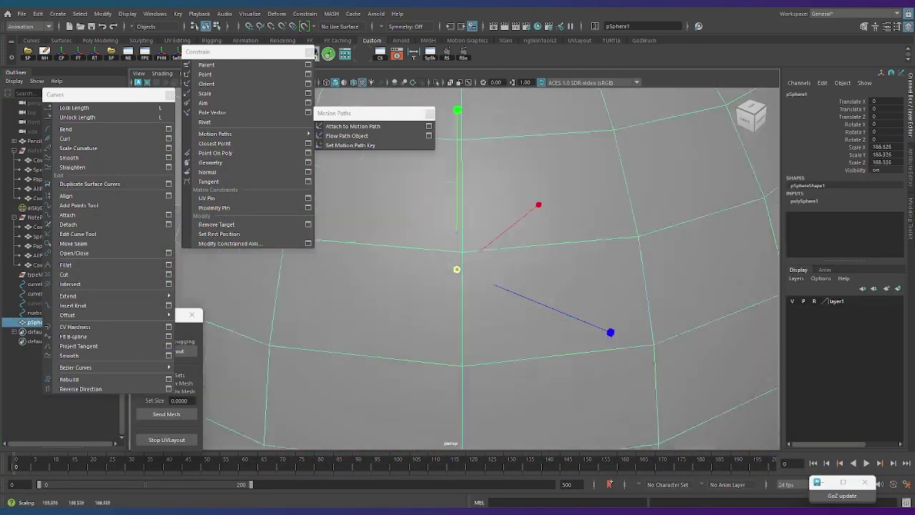
middle_click_drag(688, 258, 678, 254)
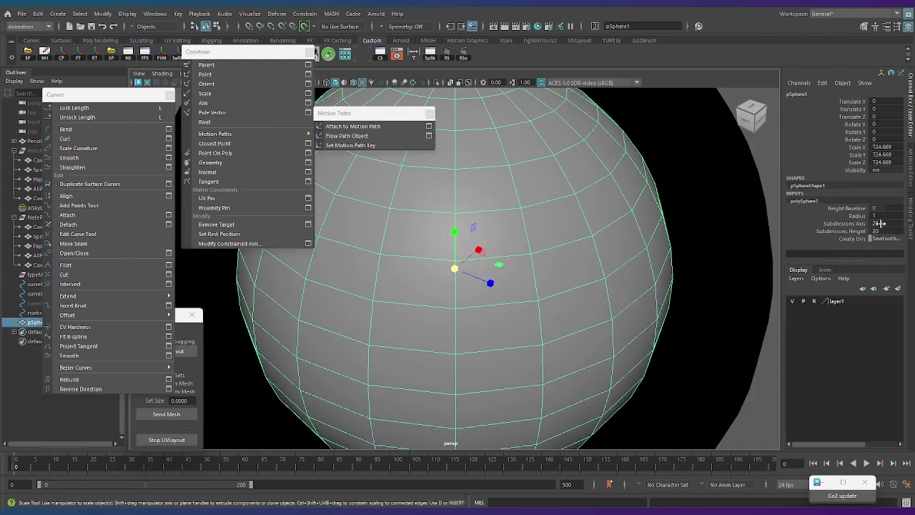
Step: Give the sphere 24 axis and height subdivisions and radius 30, and assign it a new material
left_click_drag(880, 223, 867, 231)
type("24")
key("Return")
key("Return")
left_click(880, 215)
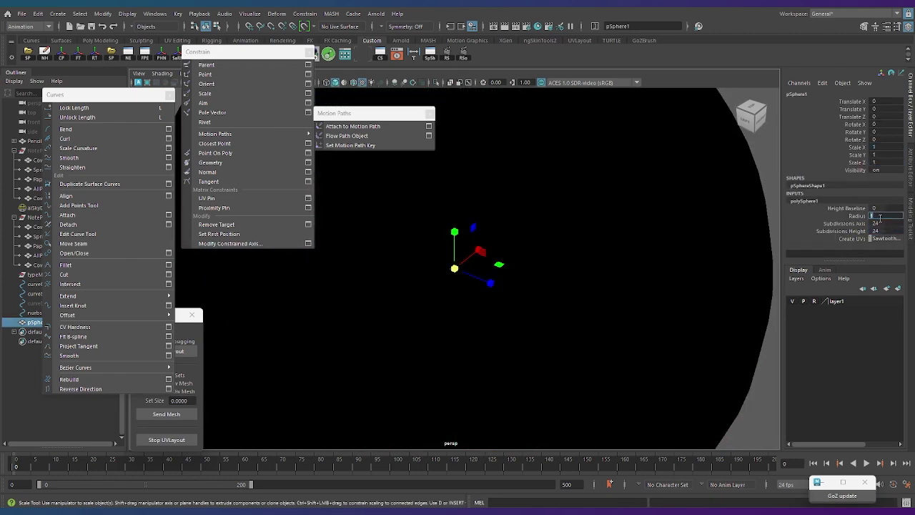
type("30")
key("Return")
key("Return")
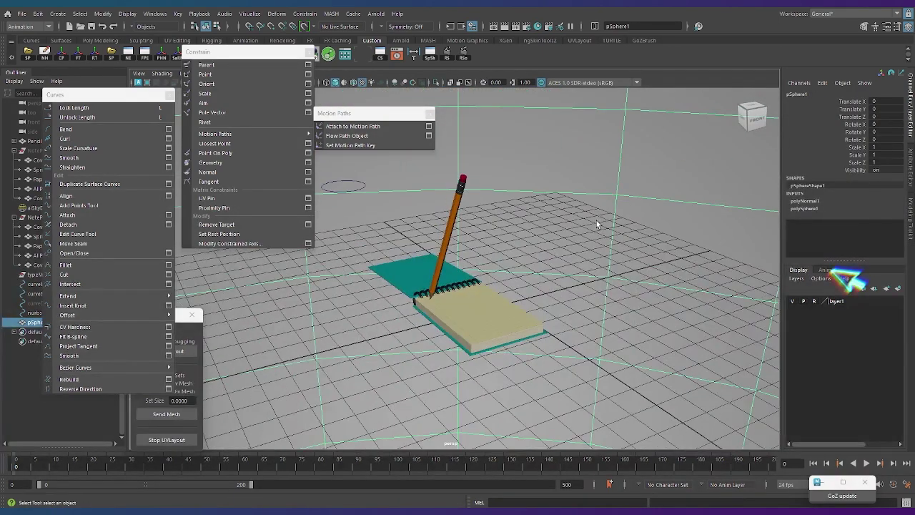
right_click_drag(597, 223, 543, 236)
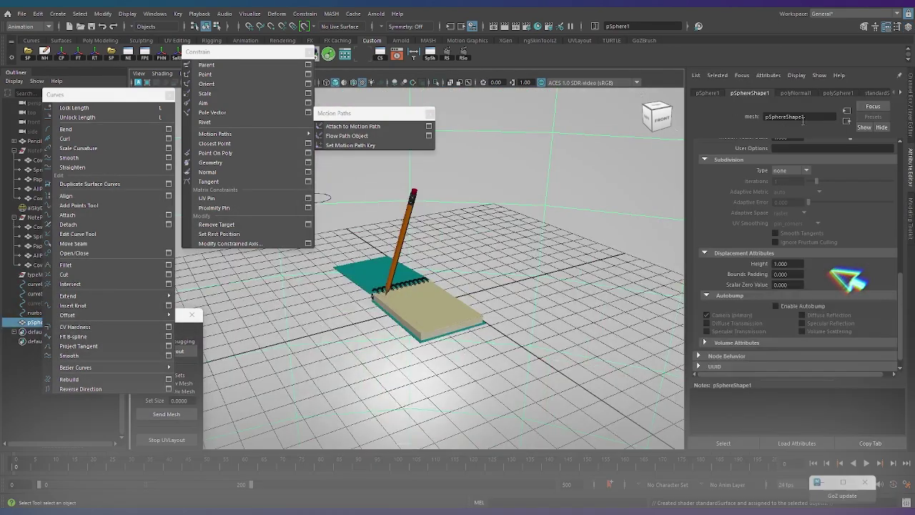
Step: Make the sphere's material a standardSurface named ai_Chromakey with a green base colour
left_click(390, 214)
left_click(877, 93)
double_click(810, 117)
type("ai_Chromakey")
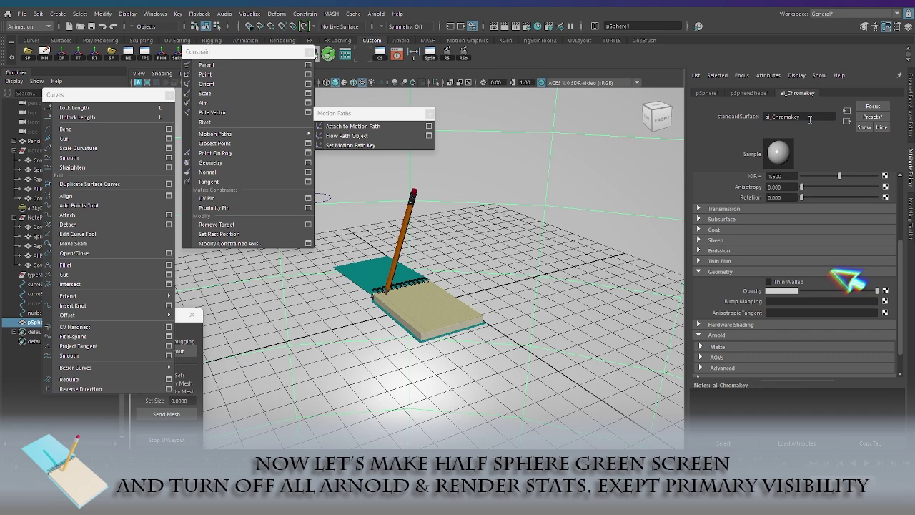
key("Return")
left_click(781, 210)
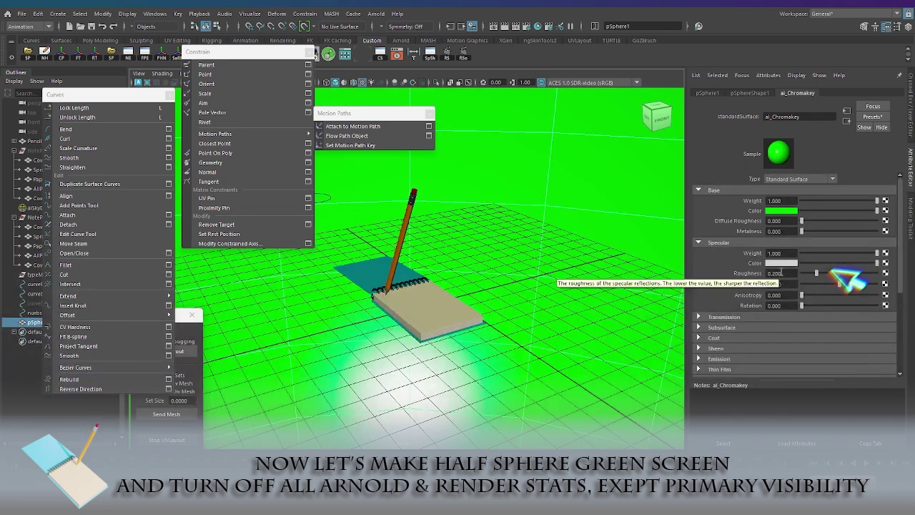
Step: Disable the sphere shape's Arnold visibility and render stats except Primary Visibility, then deselect
left_click(744, 91)
scroll(800, 279, "down", 5)
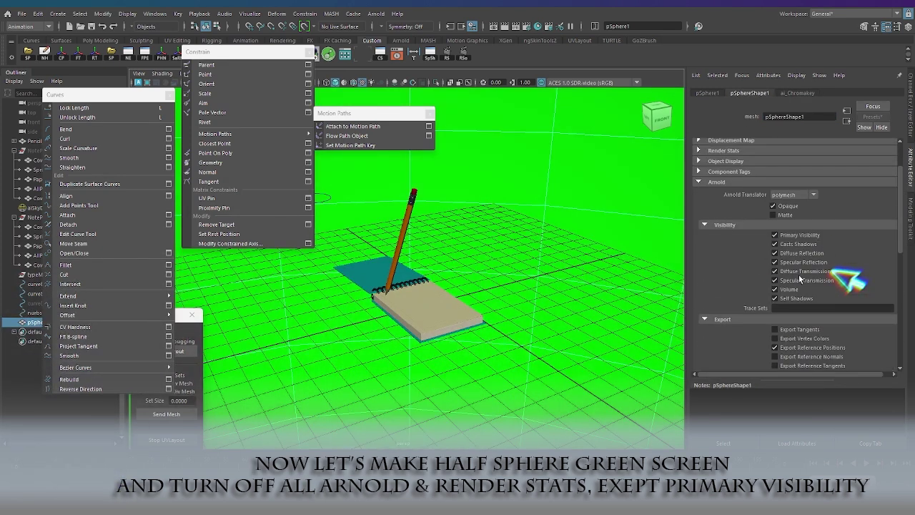
left_click(800, 279)
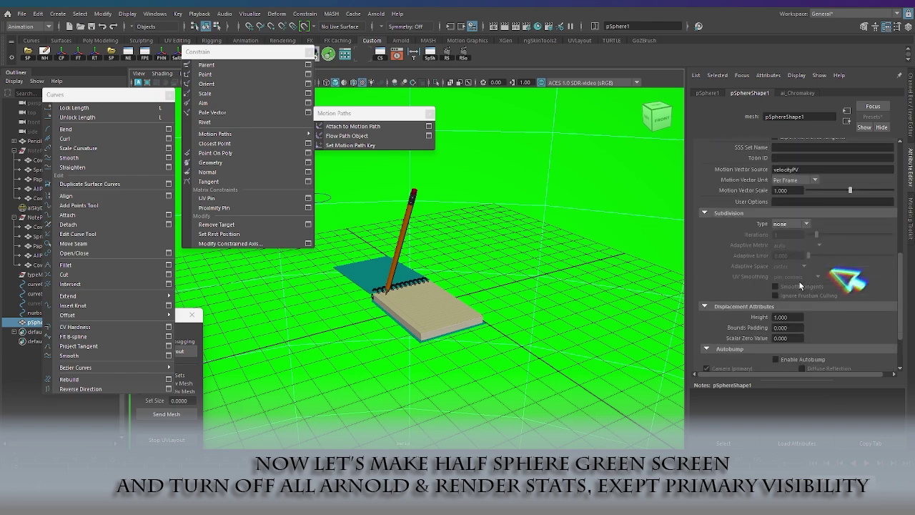
scroll(786, 229, "up", 2)
left_click(785, 205)
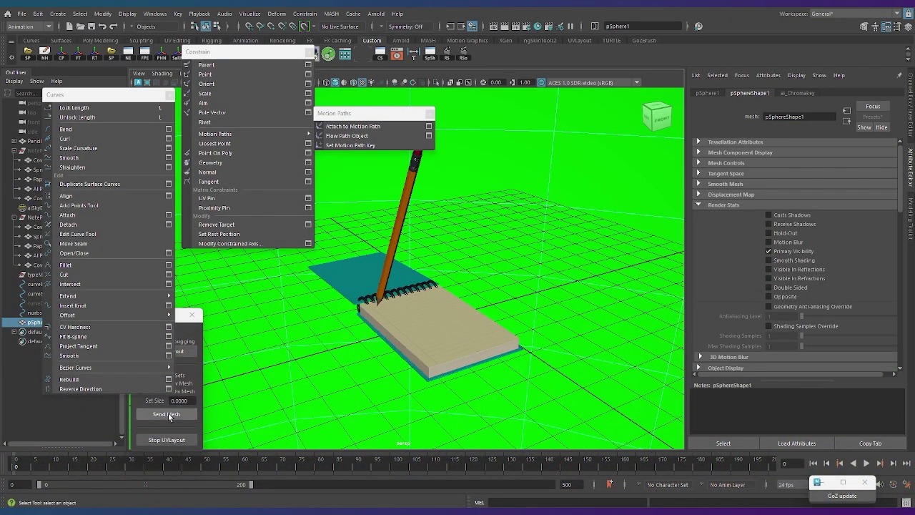
left_click(537, 335)
left_click_drag(537, 336, 179, 121, "alt")
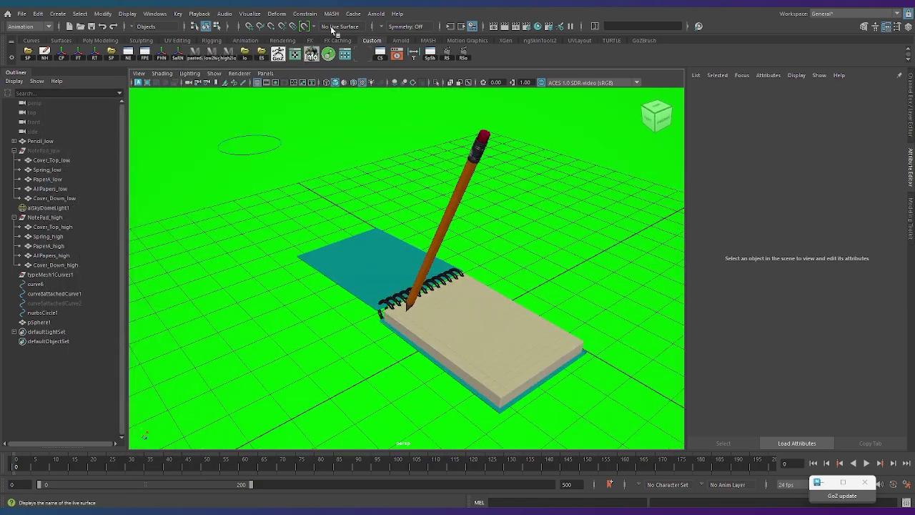
Step: Test-render the scene, then scale the green sphere down uniformly to about 0.56
left_click(512, 34)
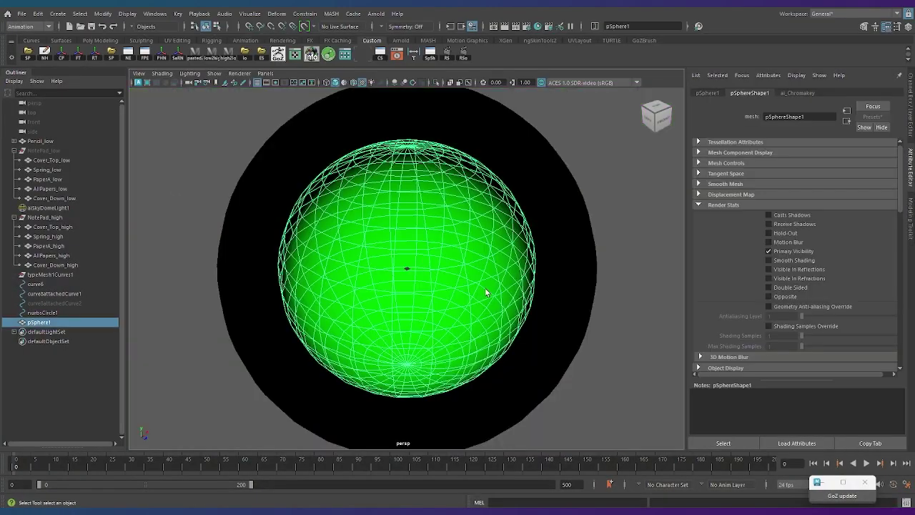
mouse_move(606, 111)
left_mouse_down()
mouse_move(158, 256)
mouse_move(408, 175)
mouse_move(534, 349)
mouse_move(439, 286)
mouse_move(208, 200)
mouse_move(403, 278)
left_mouse_up()
key("w")
key("f")
key("r")
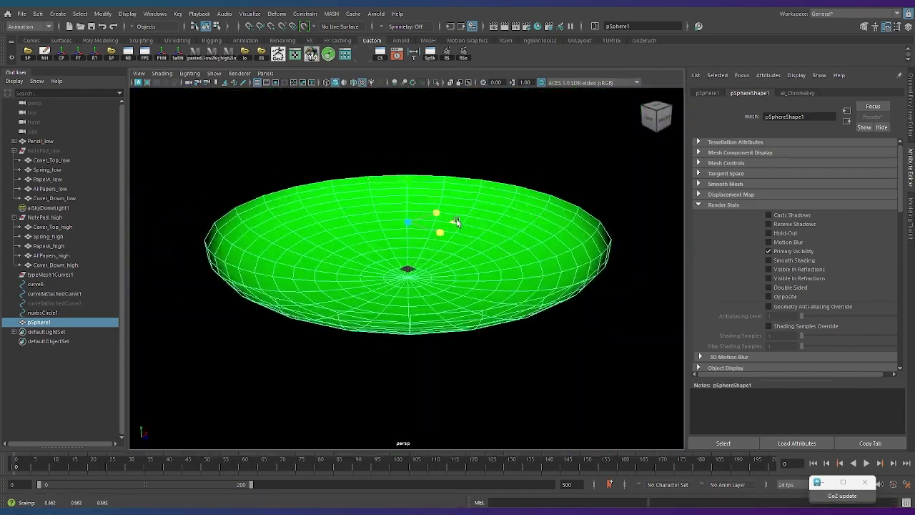
mouse_move(450, 221)
right_mouse_down("alt")
mouse_move(402, 284)
mouse_move(408, 342)
right_mouse_up("alt")
Step: Add a new camera, camera1, to the scene and save it
left_click(58, 14)
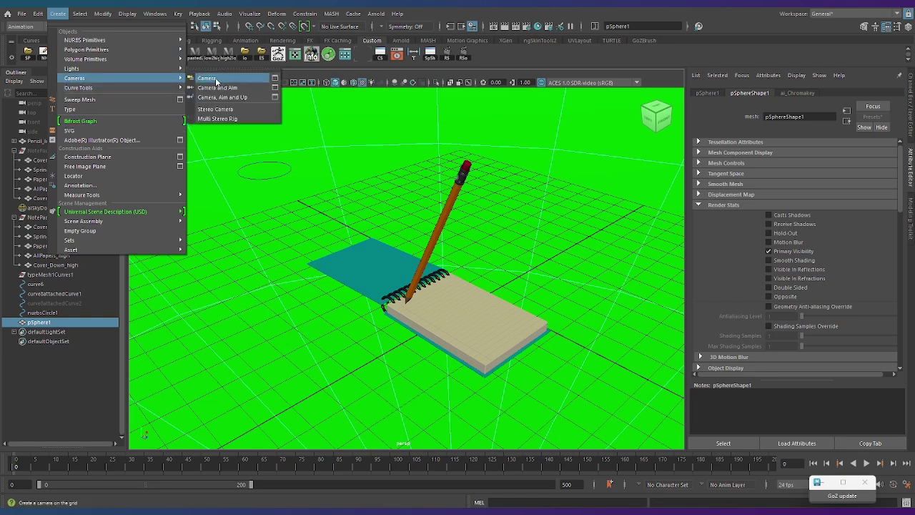
left_click(214, 83)
left_click(812, 286)
scroll(835, 313, "down", 5)
scroll(724, 312, "down", 5)
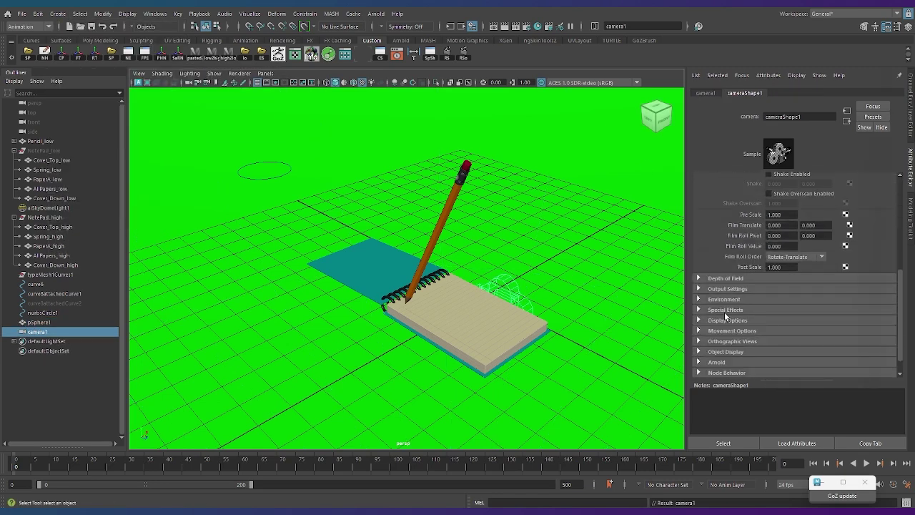
key("ctrl+s")
Step: Look through camera1 in a maximized view and frame the notepad and pencil
key("space")
left_click(545, 265)
left_click(551, 279)
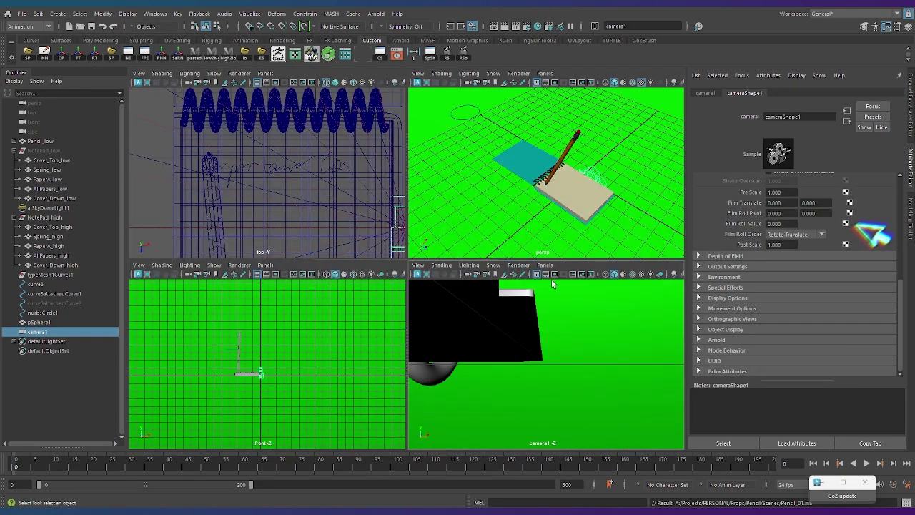
key("space")
left_click_drag(561, 350, 352, 285, "alt")
left_click(353, 286)
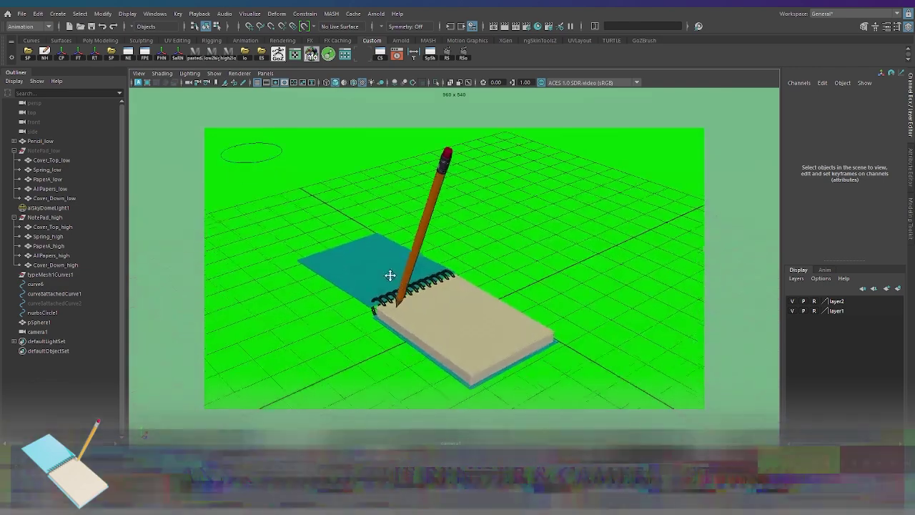
Step: Tilt camera1 over the notepad and set render output to HD_720 (1280x720), reviewing the Arnold tabs
left_click_drag(388, 272, 304, 168, "alt")
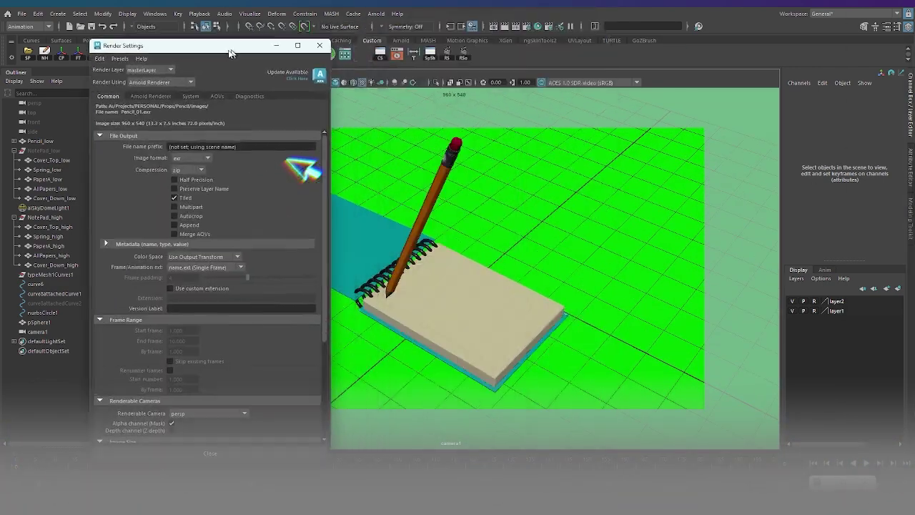
left_click(196, 161)
left_click(215, 401)
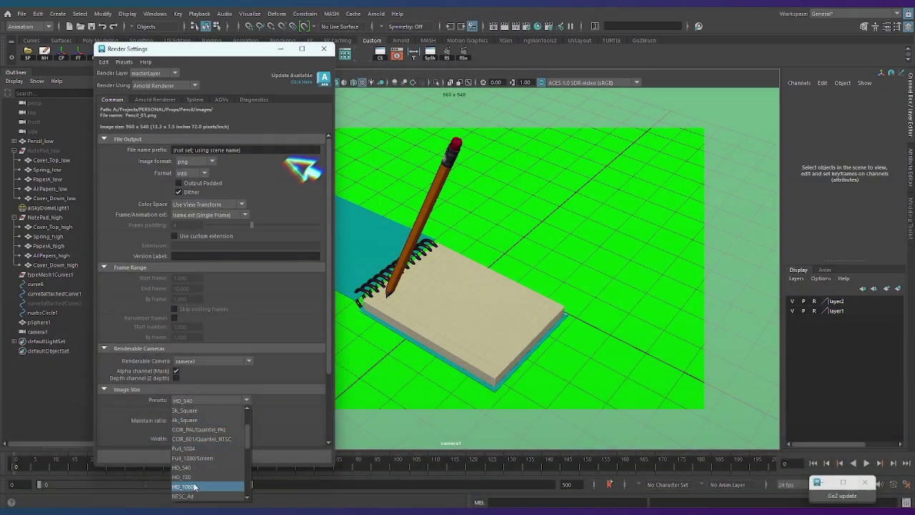
left_click(190, 486)
left_click(150, 100)
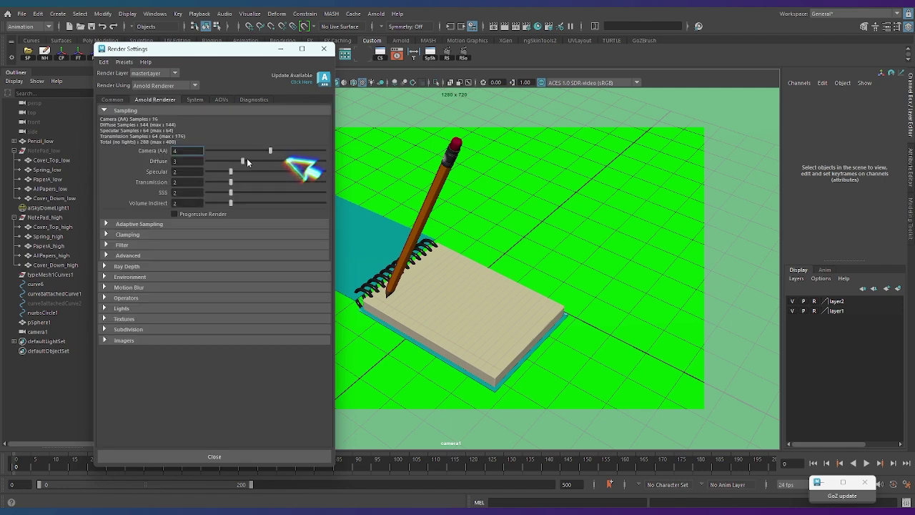
left_click(195, 99)
left_click(254, 99)
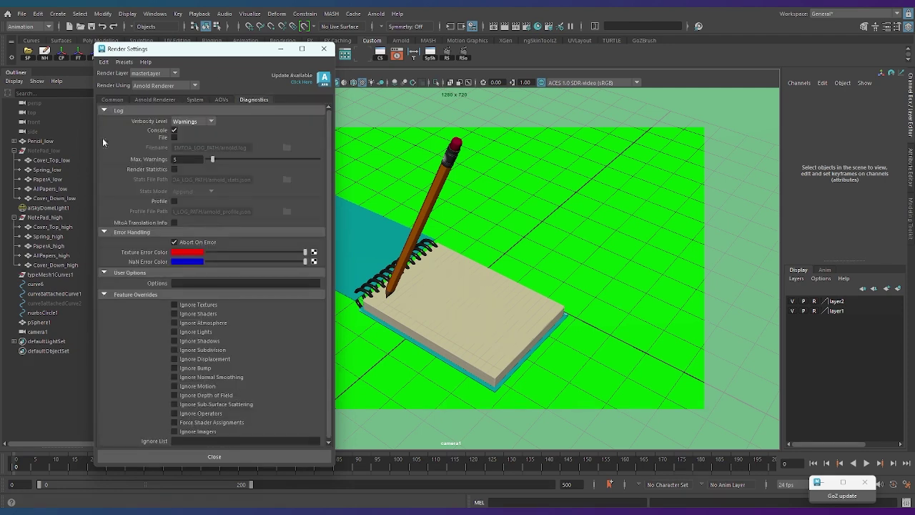
left_click(113, 99)
left_click(378, 160)
left_click(462, 53)
scroll(206, 321, "up", 1)
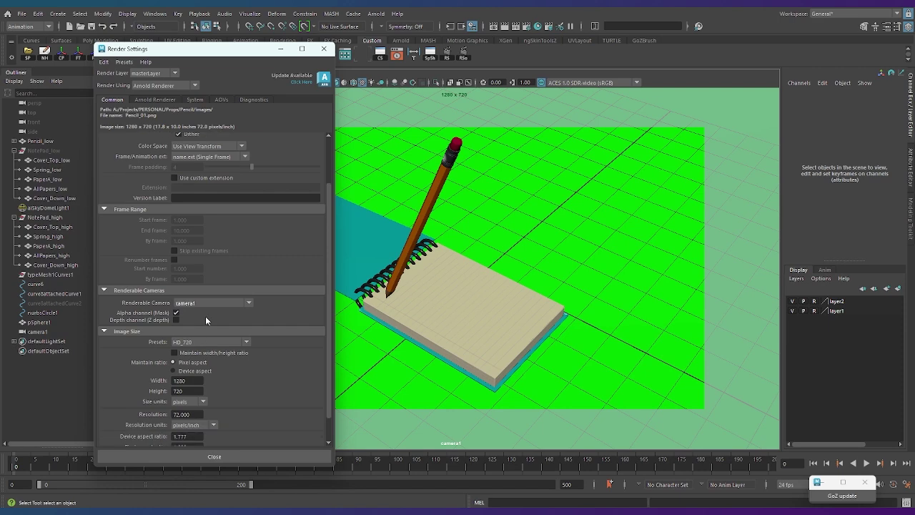
left_click(324, 49)
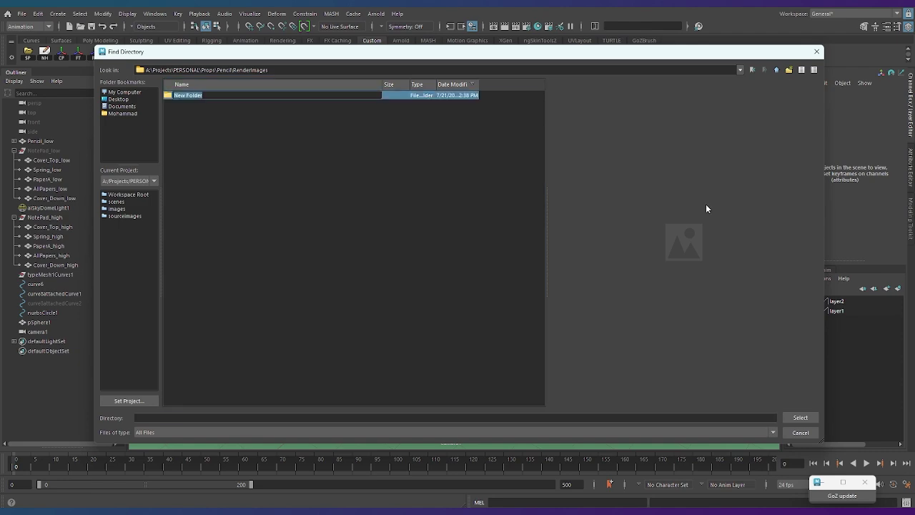
Step: Create a Notebook folder under RenderImages and choose it as the render sequence destination
type("ook")
key("Return")
left_click(800, 417)
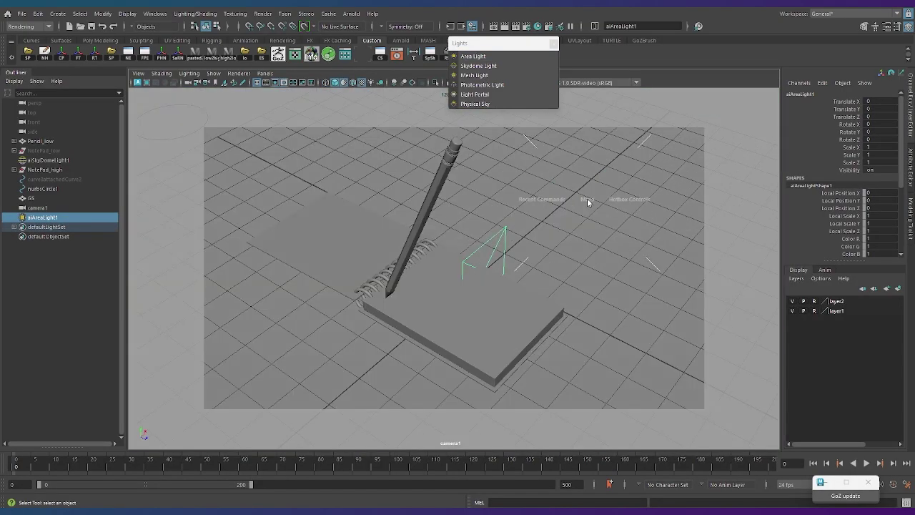
Step: Return to a shaded single perspective view and orbit around the scene
key("space")
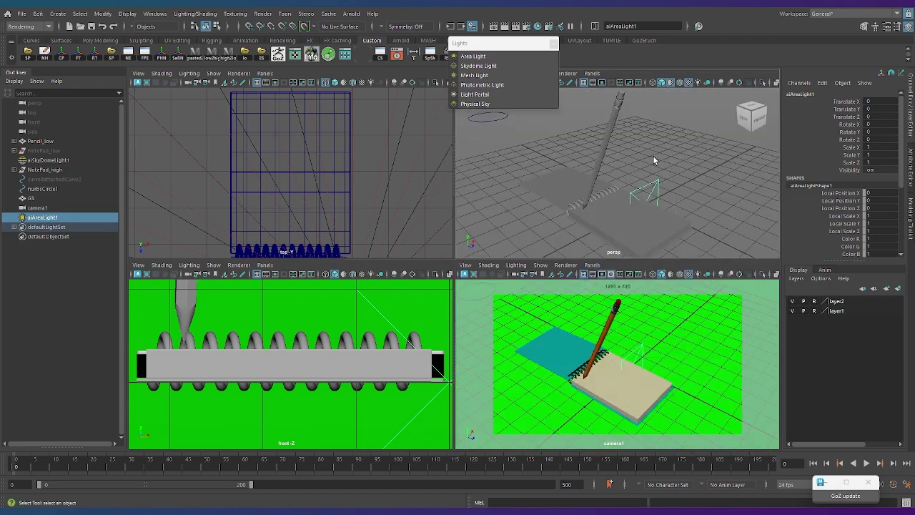
key("f")
key("6")
key("space")
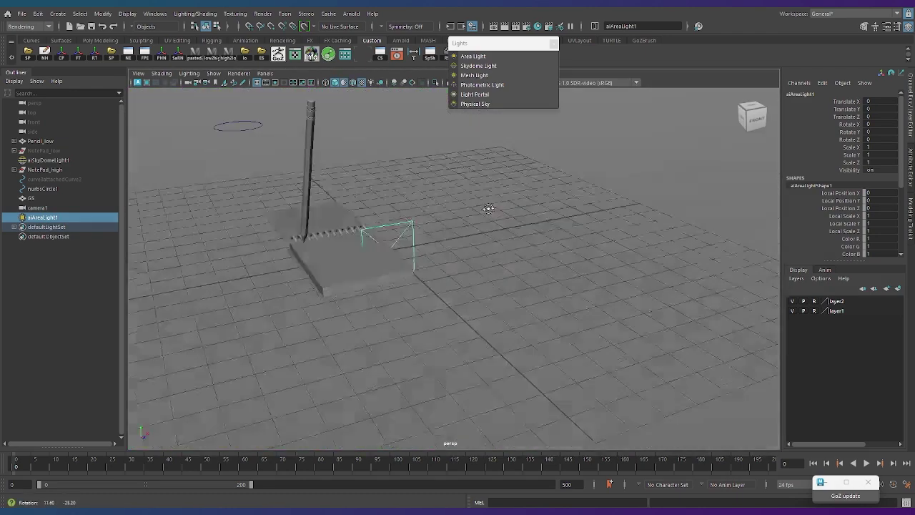
left_click_drag(257, 311, 462, 159, "alt")
Step: Rotate and position the area light toward the notepad, and hide the skydome light
key("e")
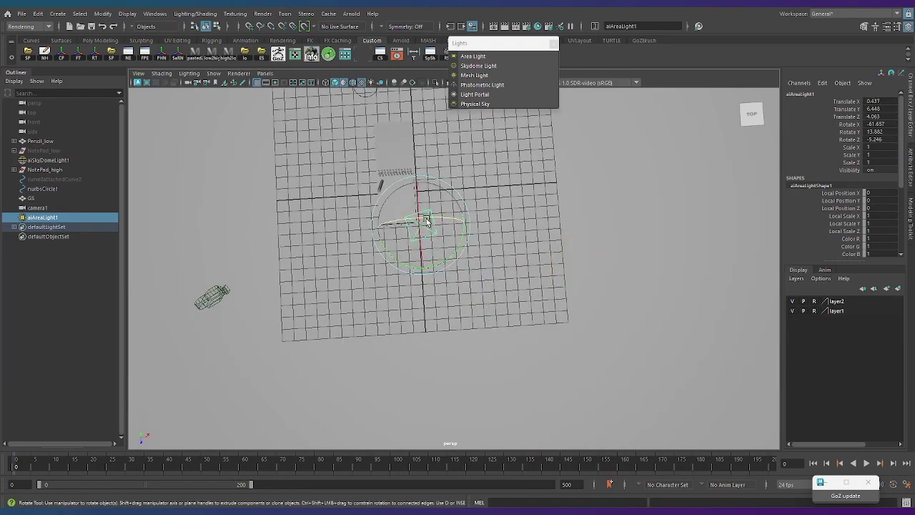
left_click_drag(638, 303, 520, 300, "alt")
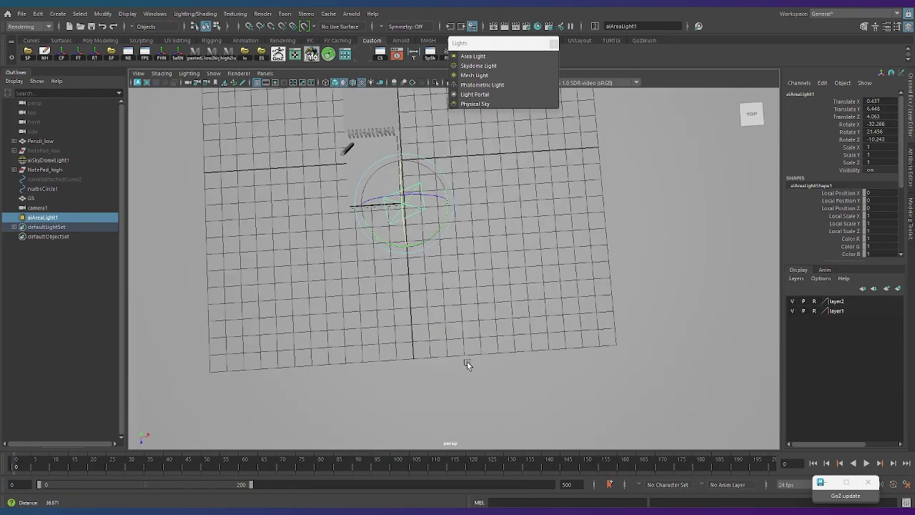
key("ctrl+a")
key("ctrl+h")
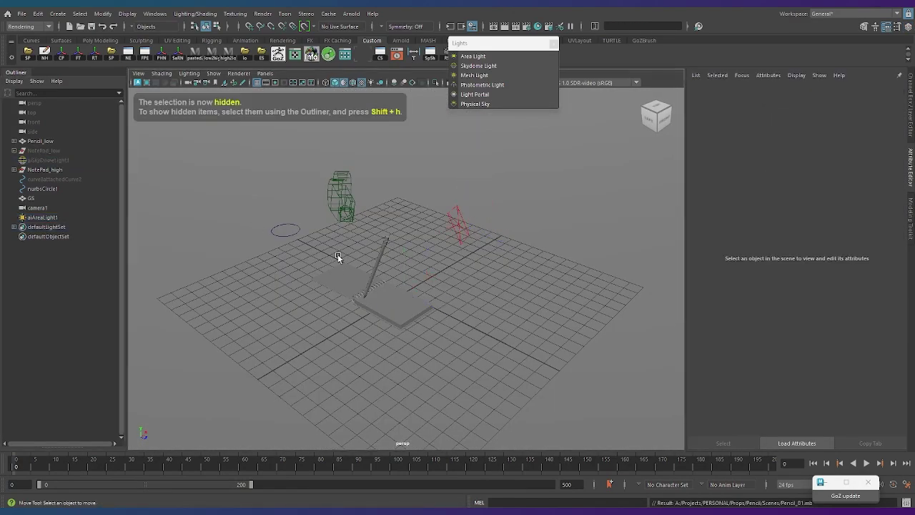
left_click_drag(337, 254, 535, 117, "alt")
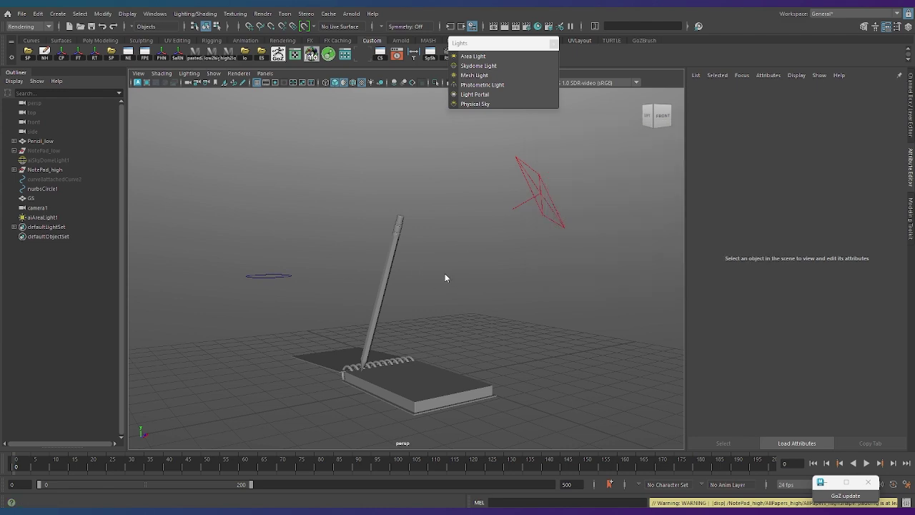
Step: Move the view in close to the notepad and open the Arnold RenderView
left_click_drag(448, 273, 444, 292, "alt")
right_click_drag(444, 292, 435, 305, "alt")
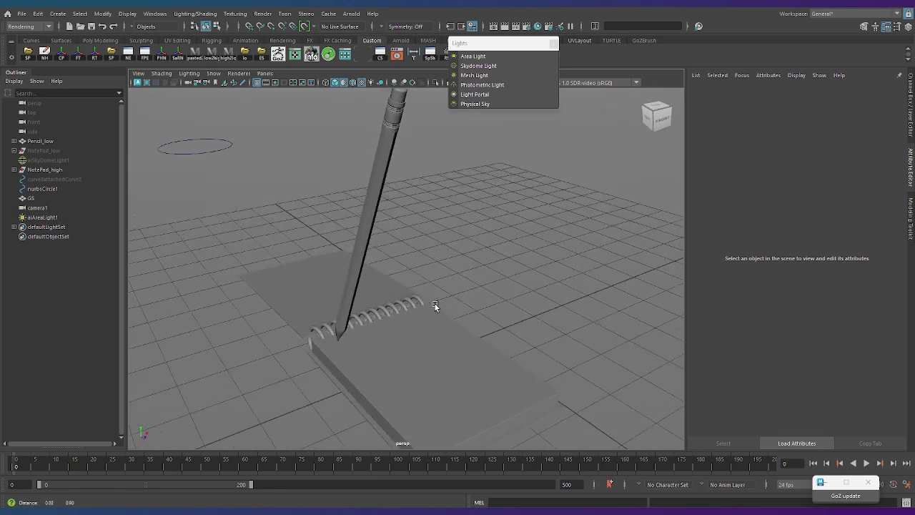
left_click(351, 14)
left_click(446, 48)
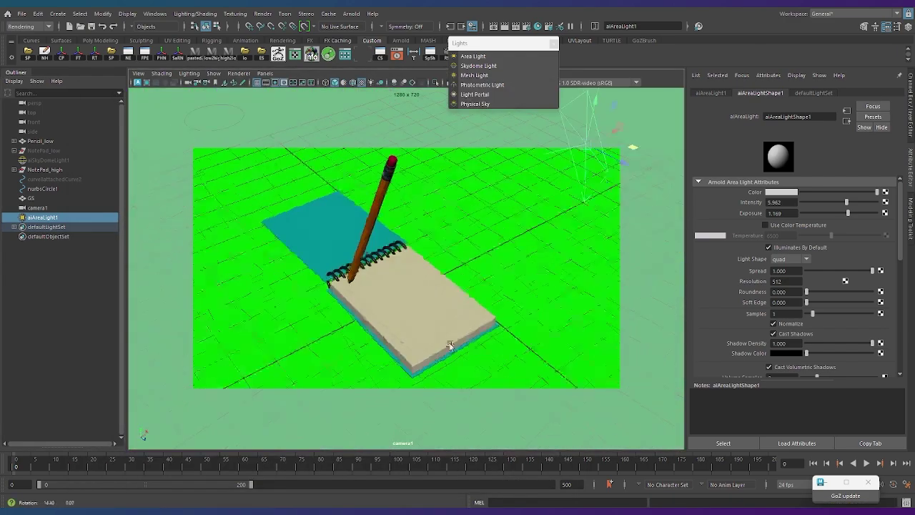
Step: Set aiAreaLight1's exposure to 5 and preview the result in the Arnold RenderView
left_click_drag(449, 346, 332, 248, "alt")
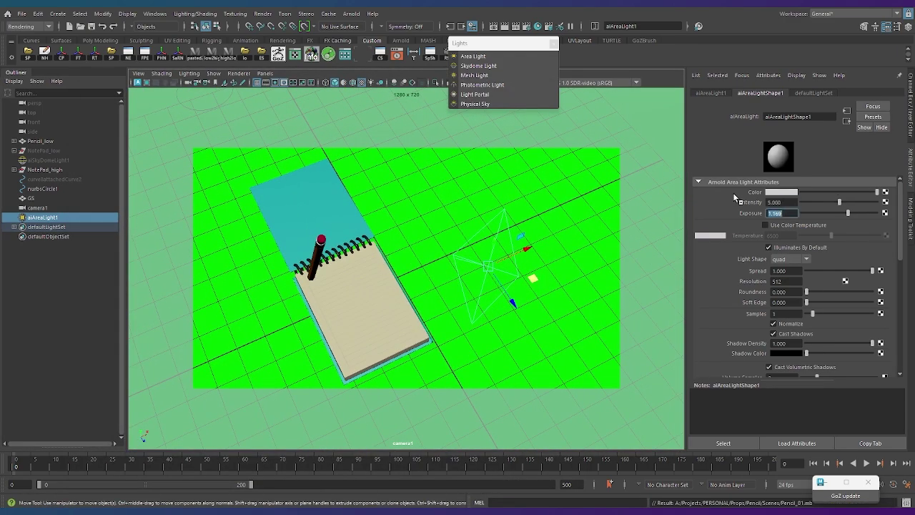
type("5")
key("Return")
left_click(351, 14)
left_click(364, 29)
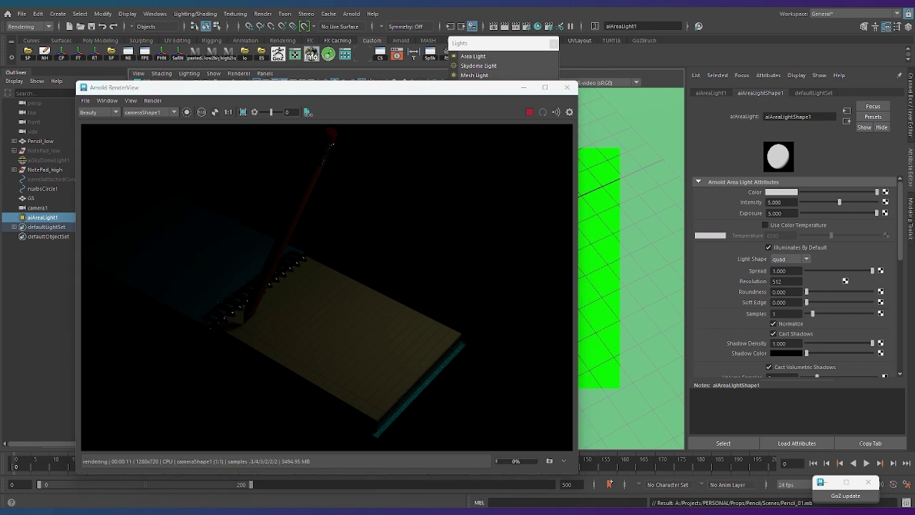
left_click(445, 47)
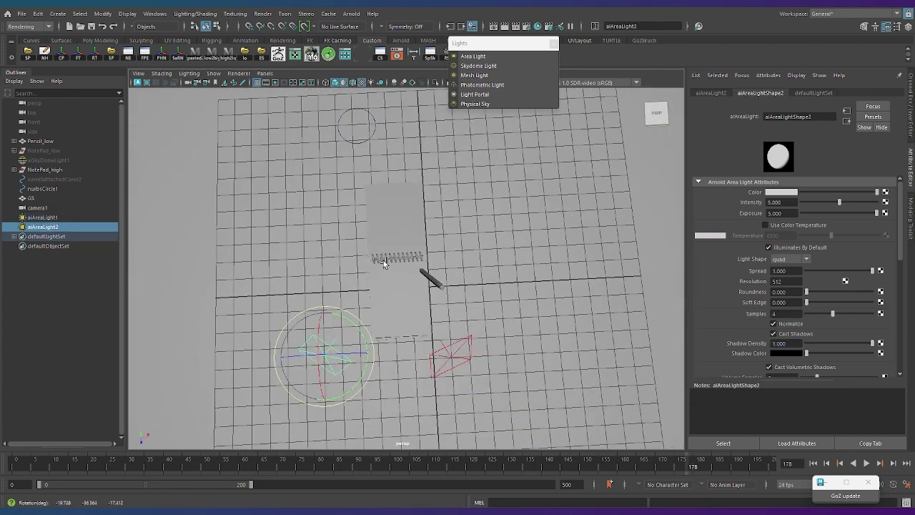
Step: Position the area lights around the notepad and group them as Lights_Grp
key("w")
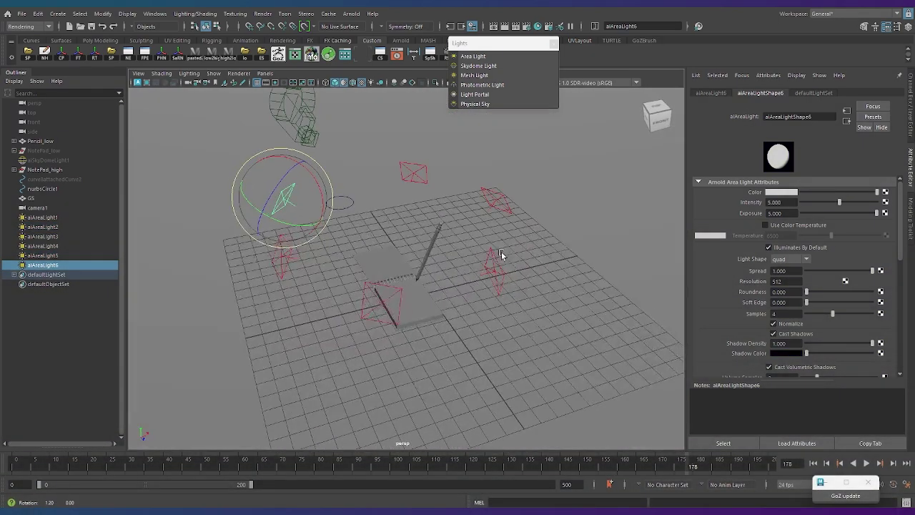
left_click(21, 216, "shift")
key("ctrl+g")
double_click(40, 207)
type("Lights_Grp")
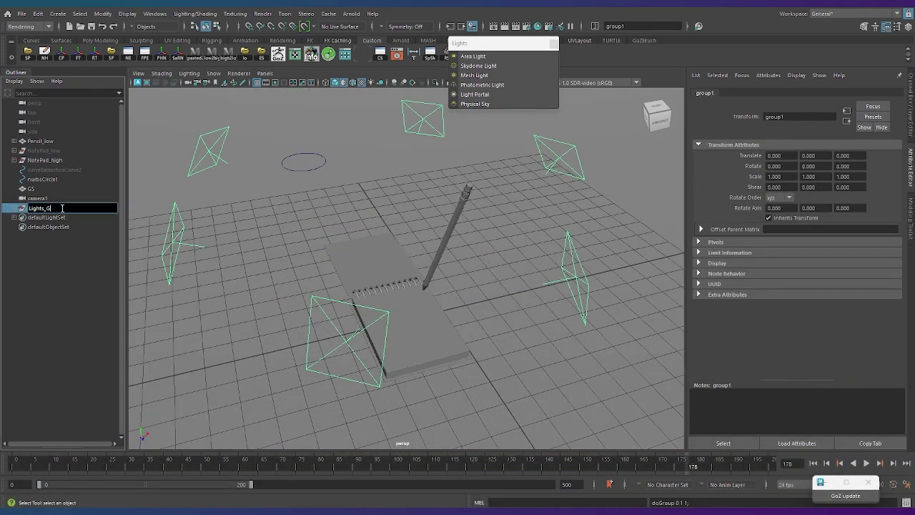
key("Return")
Step: Render an Arnold RenderView preview of the notepad lit by the six lights
left_click_drag(336, 236, 360, 240, "alt")
left_click(351, 14)
left_click(361, 24)
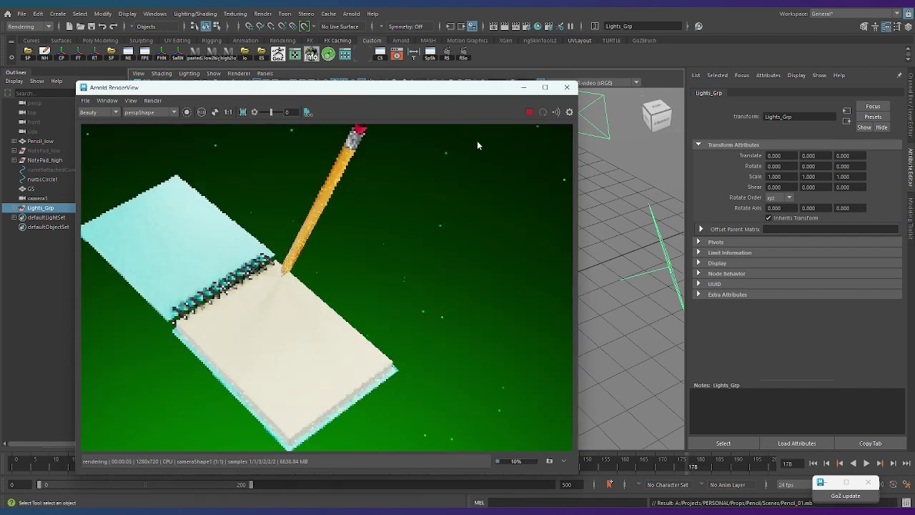
Step: Close the render preview, select all six area lights, and set their Exposure to 3
left_click(529, 112)
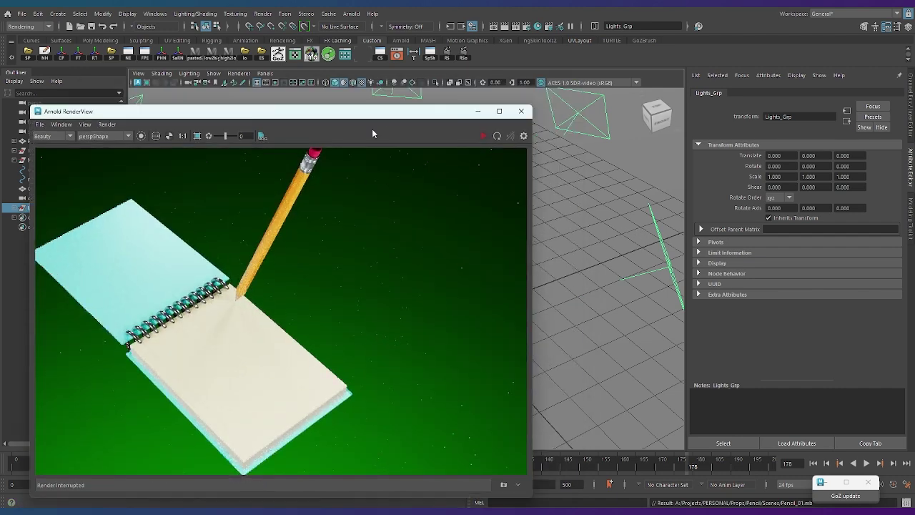
left_click(521, 111)
left_click(560, 143)
key("ctrl+a")
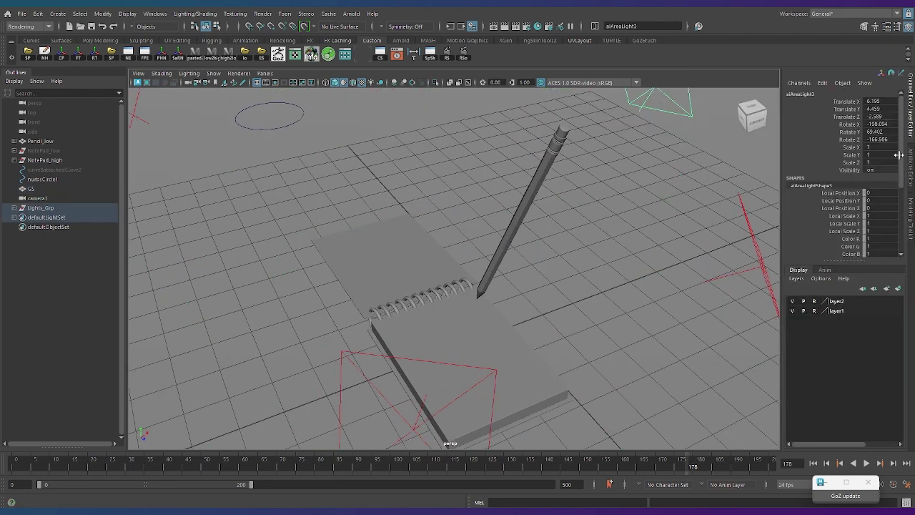
key("ctrl+a")
key("a")
left_click(47, 216)
left_click(48, 264, "shift")
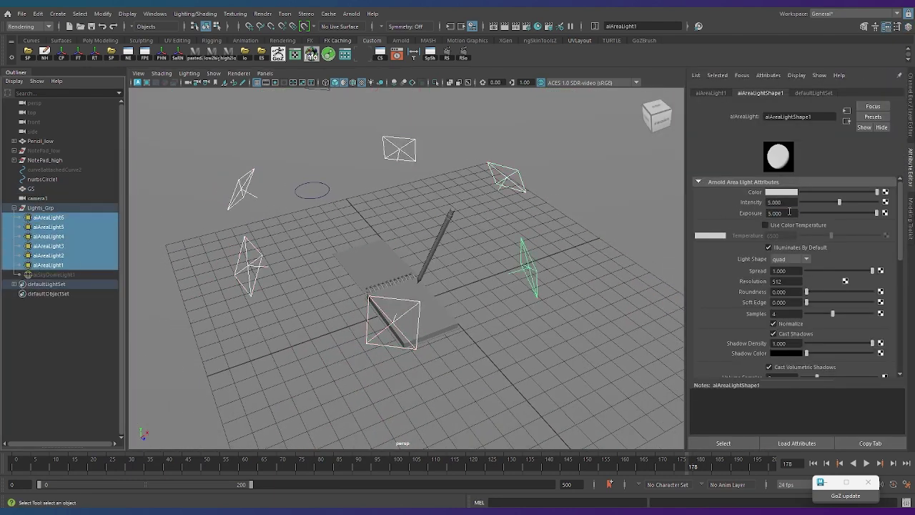
type("3")
key("Return")
Step: Reselect the area lights one by one and render a preview of the relit scene
scroll(535, 249, "up", 2)
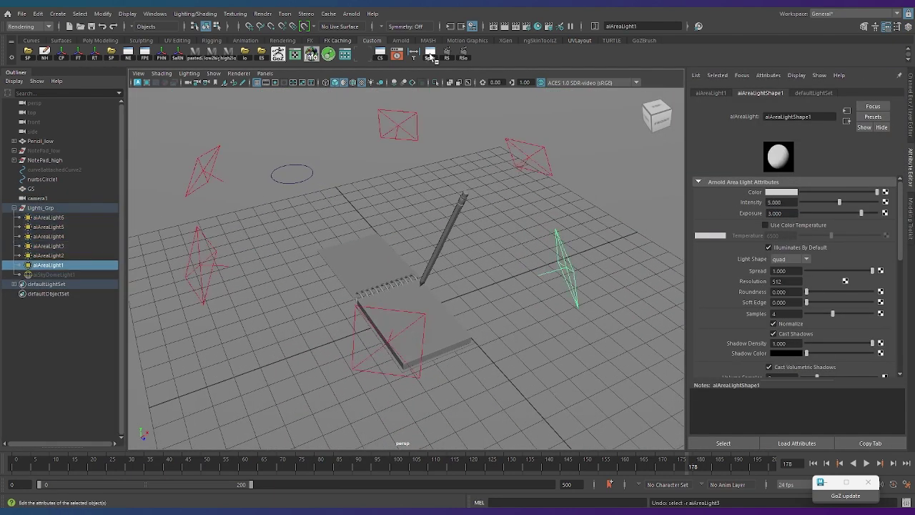
left_click(558, 265)
left_click(528, 152, "shift")
key("ctrl+a")
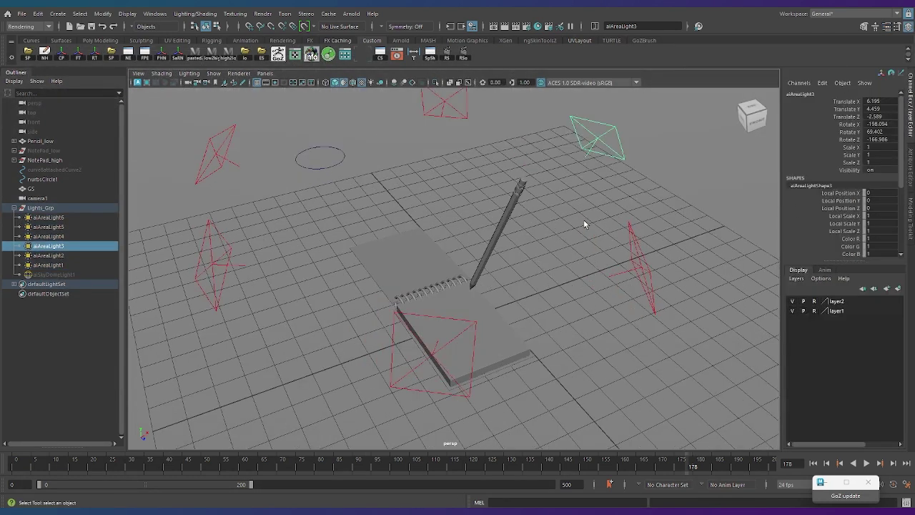
scroll(842, 255, "down", 5)
left_click(466, 115, "shift")
left_click(218, 153, "shift")
left_click(219, 247, "shift")
left_click(434, 354, "shift")
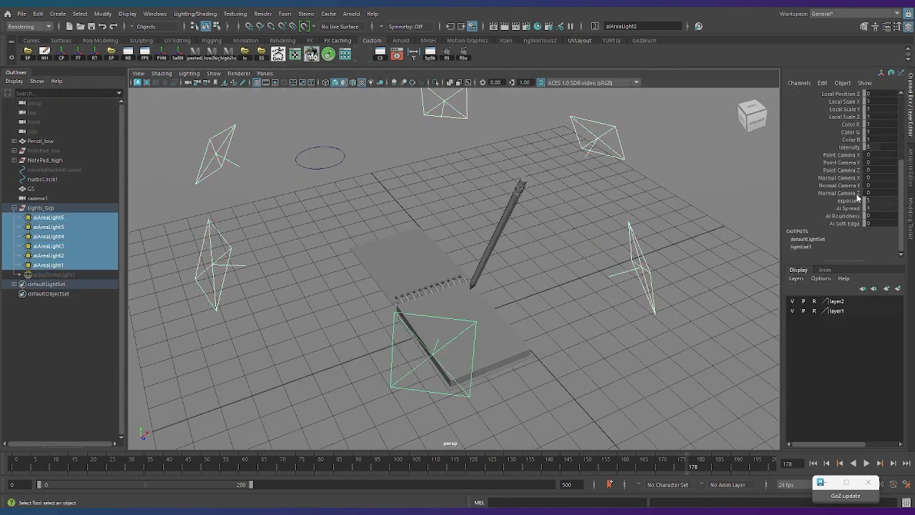
left_click(218, 154)
left_click(492, 26)
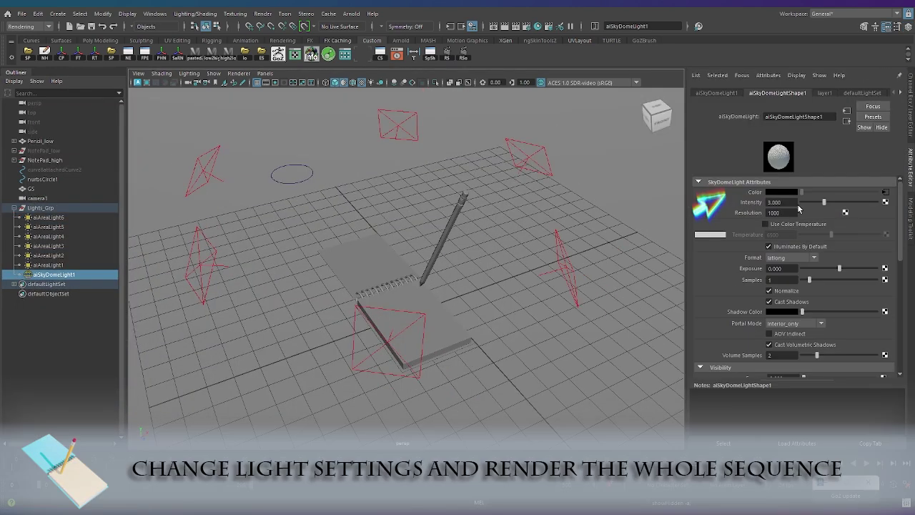
Step: Give the aiSkyDomeLight Exposure 0.5 and Intensity 2
left_click(779, 269)
type("0.5")
key("Return")
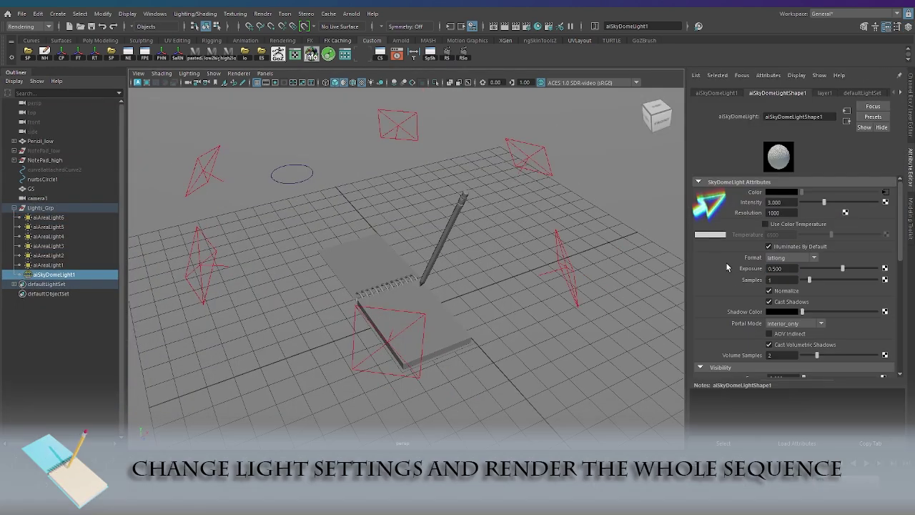
left_click(782, 203)
type("2")
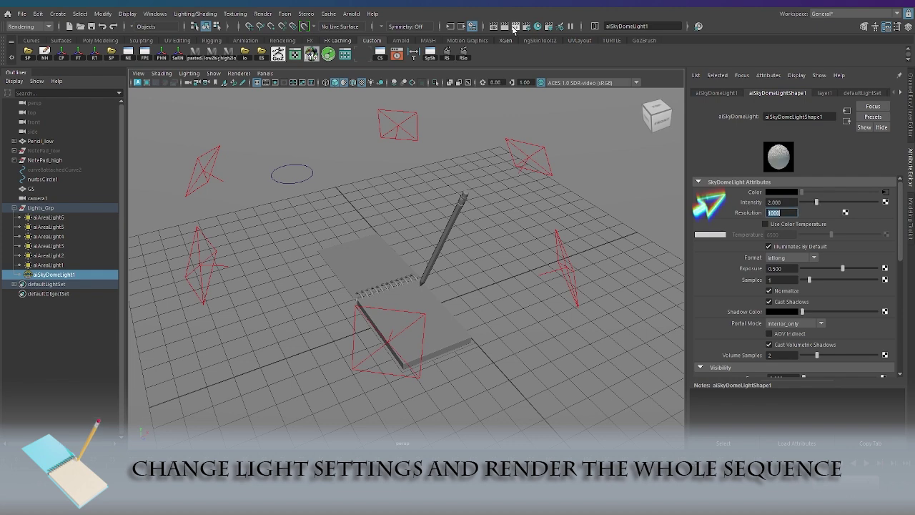
Step: Render a green-backdrop preview and set the sequence render output to the Notebook folder
left_click(513, 27)
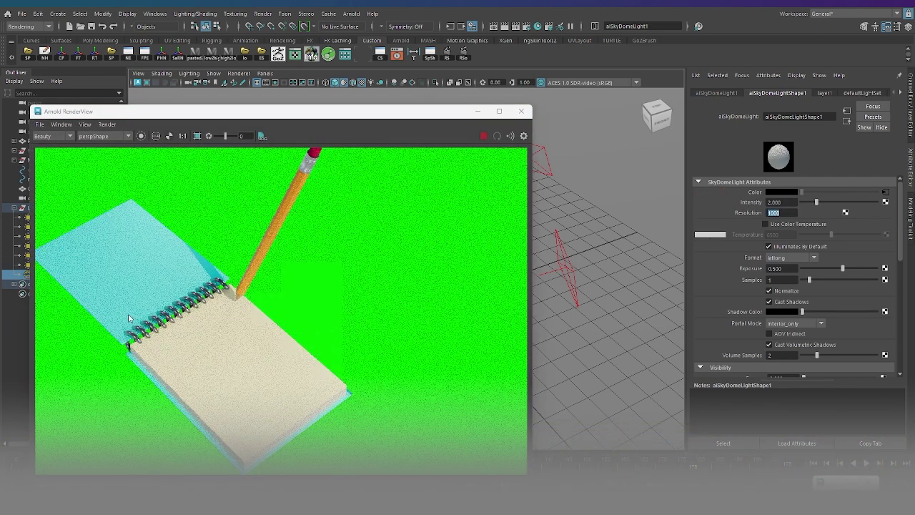
left_click(432, 57)
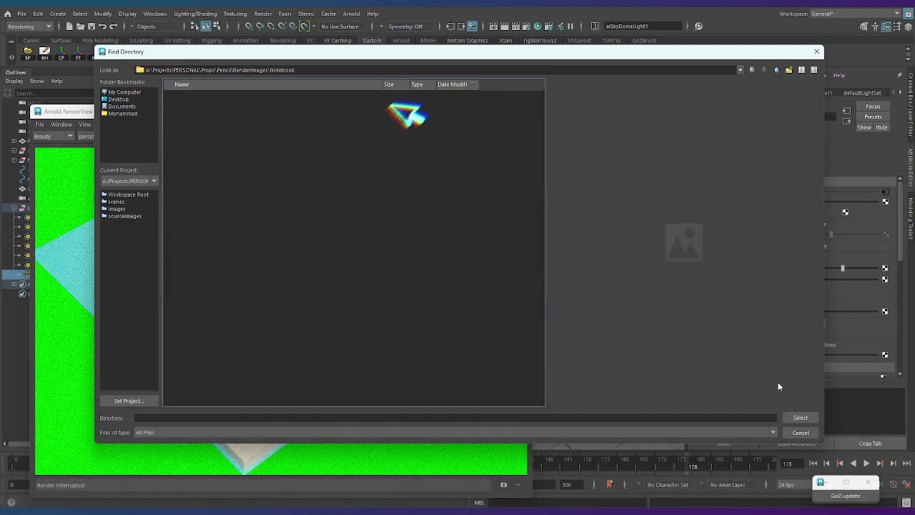
left_click(800, 417)
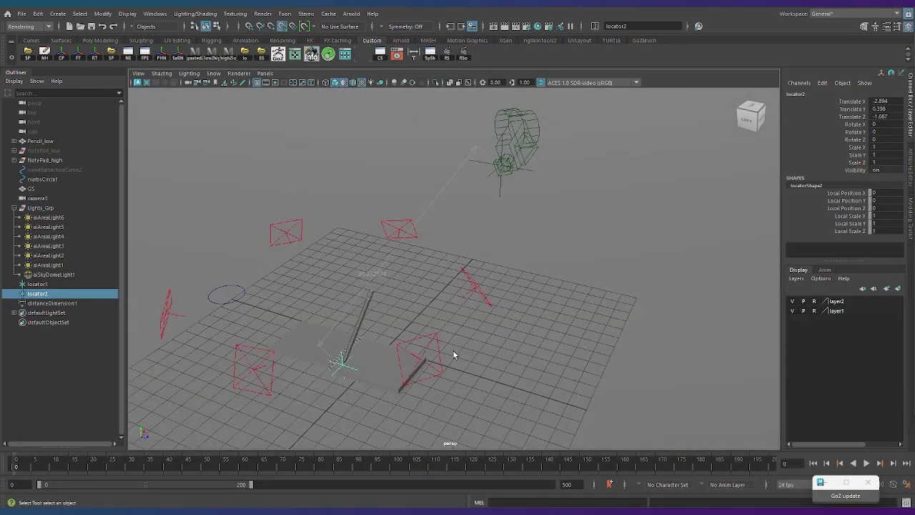
Step: Enable Depth Of Field on cameraShape1 with Focus Distance 2
key("space")
key("ctrl+a")
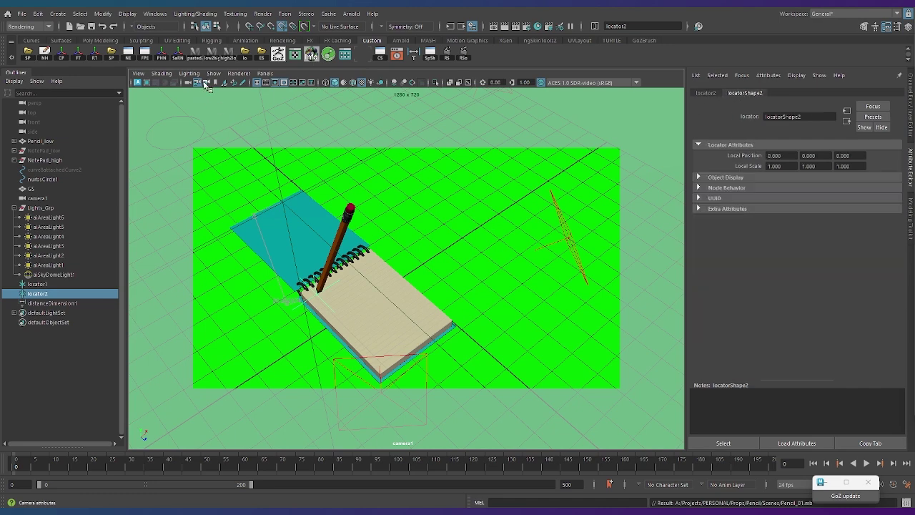
left_click(206, 85)
scroll(782, 324, "down", 5)
left_click(768, 254)
type("2")
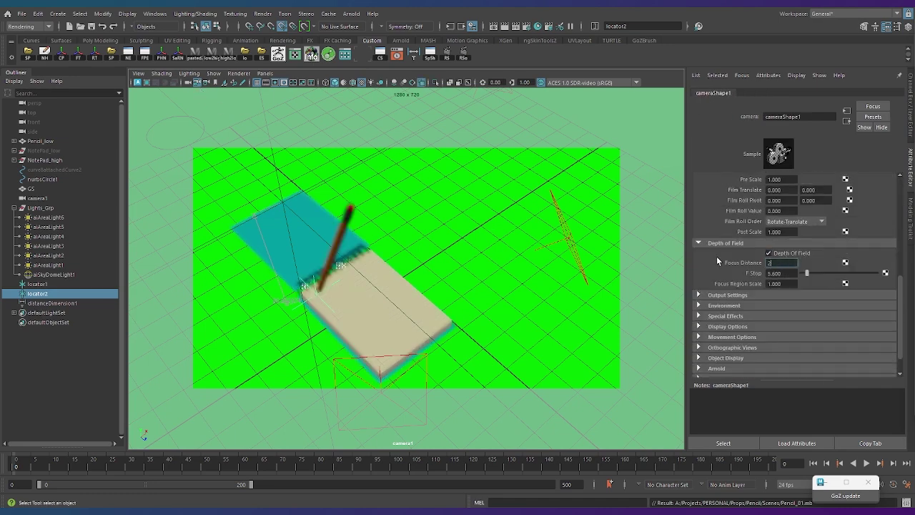
key("Return")
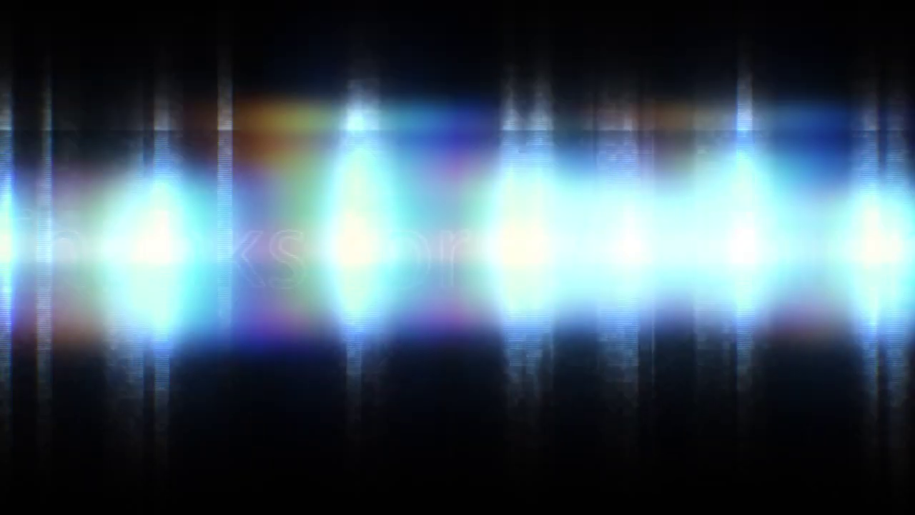